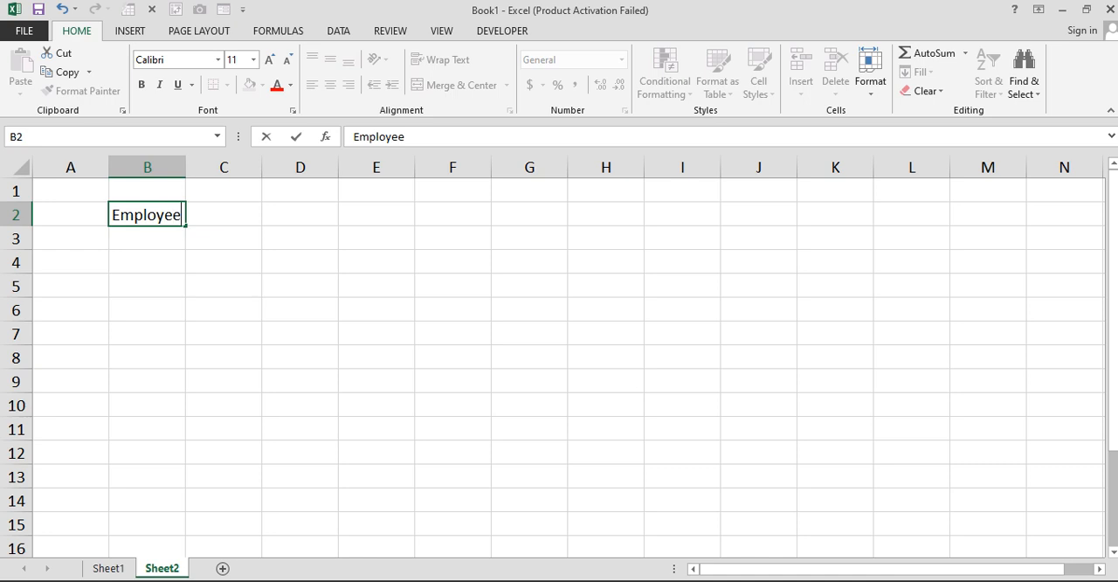
- Complete the header row with Employee Name in B2 and the five employees' names in C2:G2, and fit column B to its text
{"action": "type", "text": "Name"}
{"action": "key", "text": "Tab"}
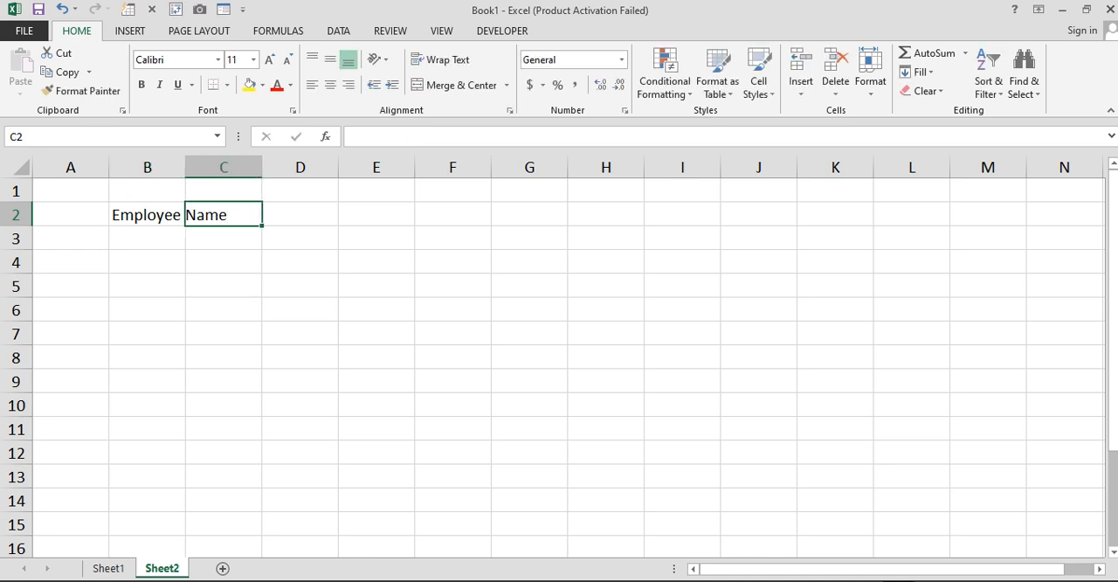
{"action": "type", "text": "Salman"}
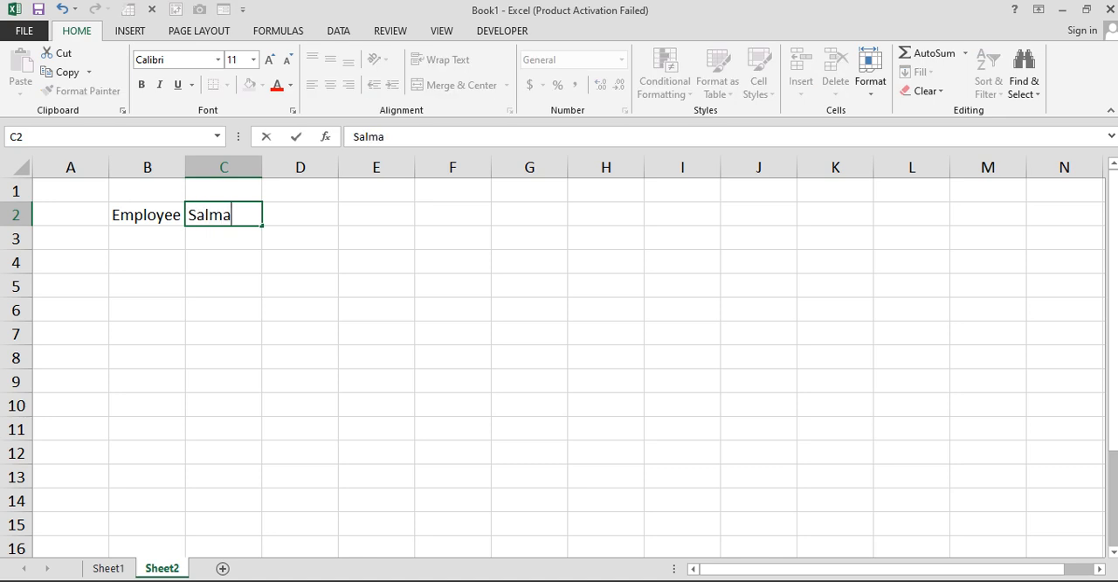
{"action": "key", "text": "Tab"}
{"action": "type", "text": "Ahmed"}
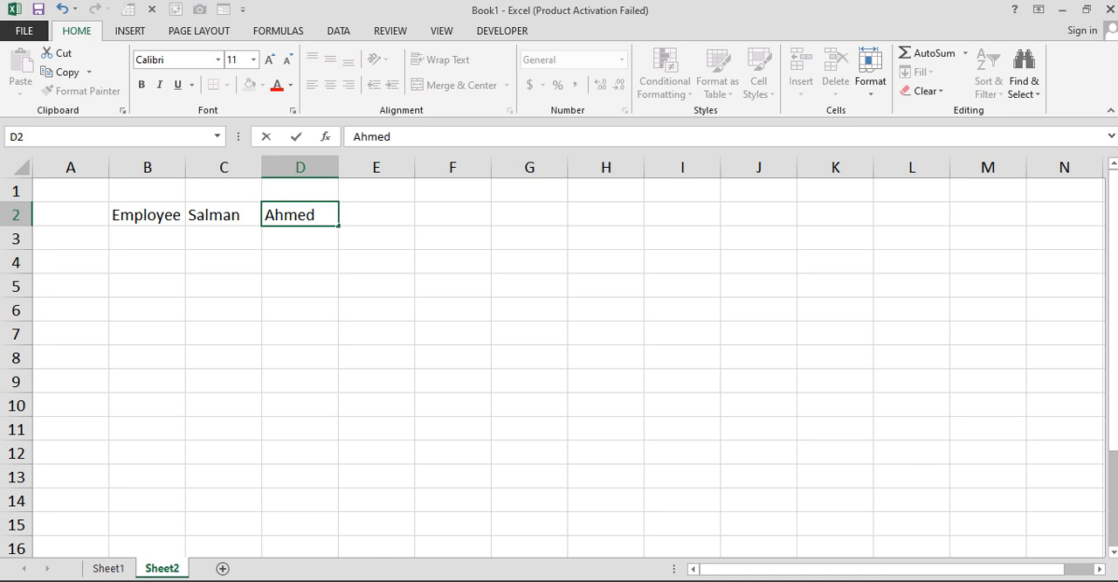
{"action": "key", "text": "Tab"}
{"action": "type", "text": "Tahir"}
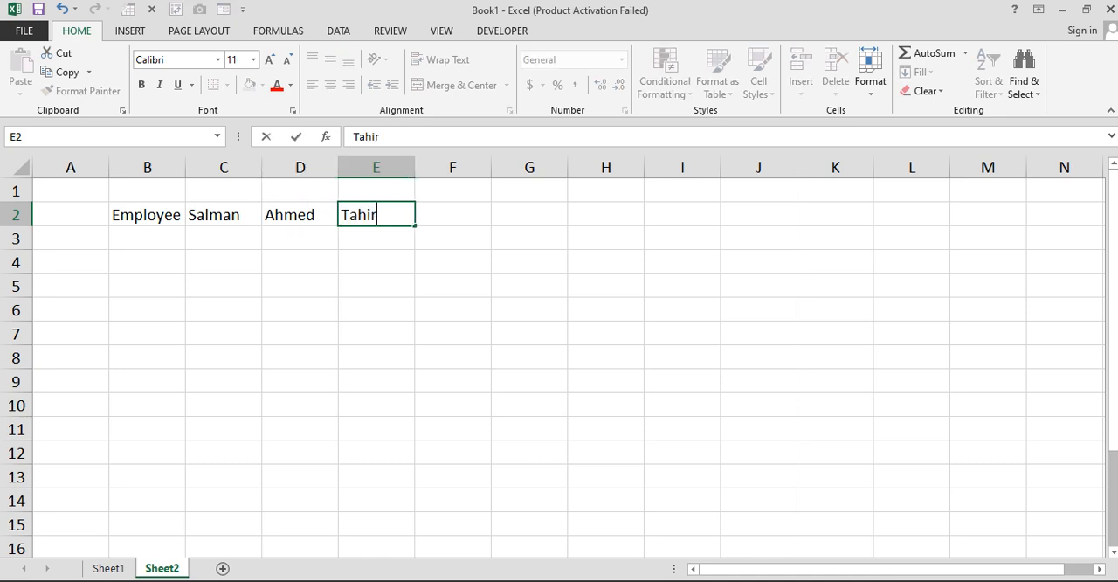
{"action": "key", "text": "Tab"}
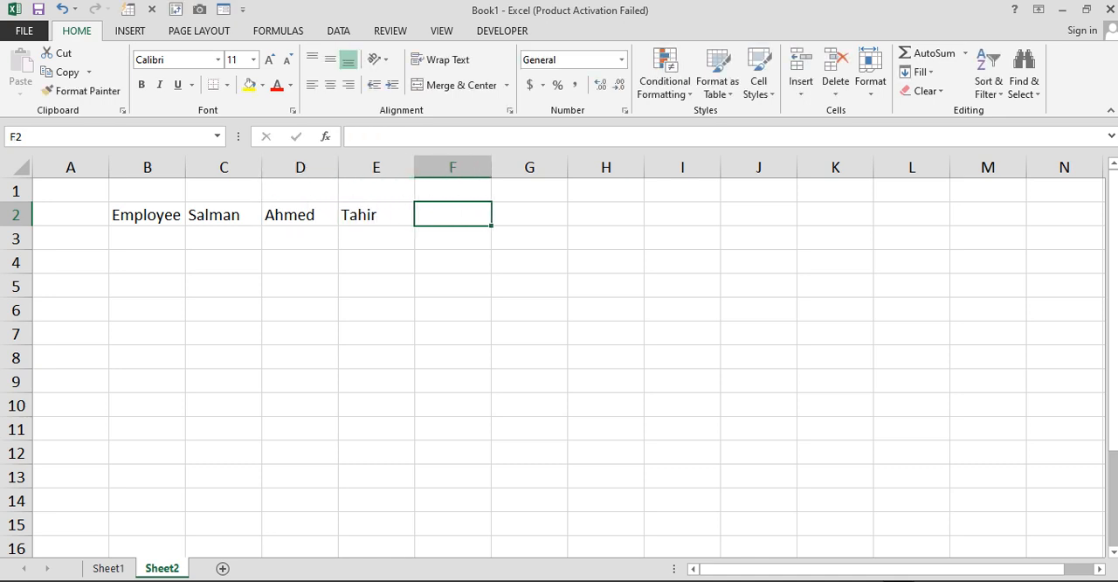
{"action": "type", "text": "Hammad"}
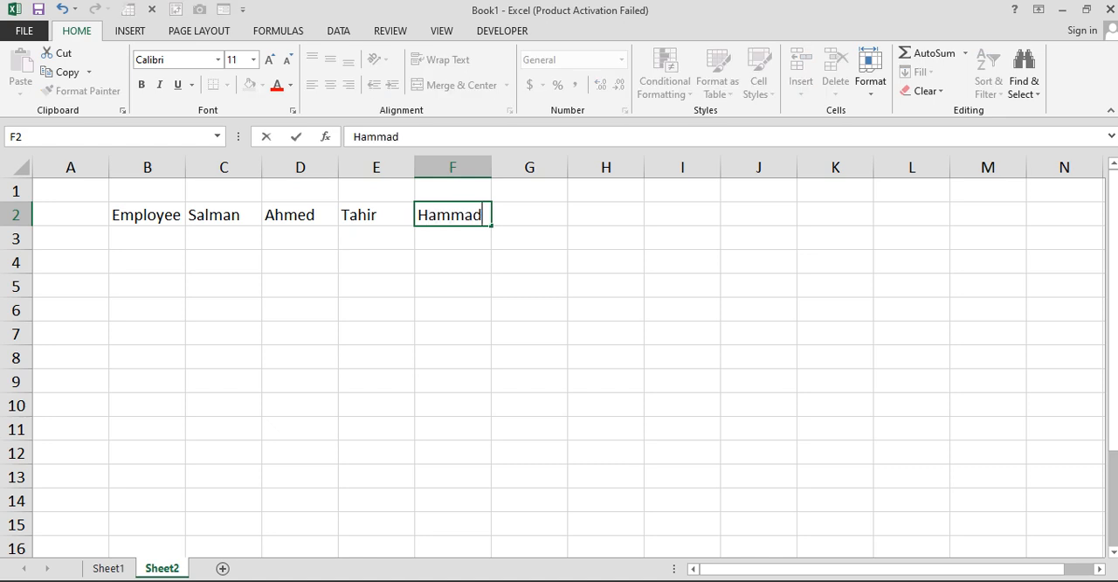
{"action": "key", "text": "Tab"}
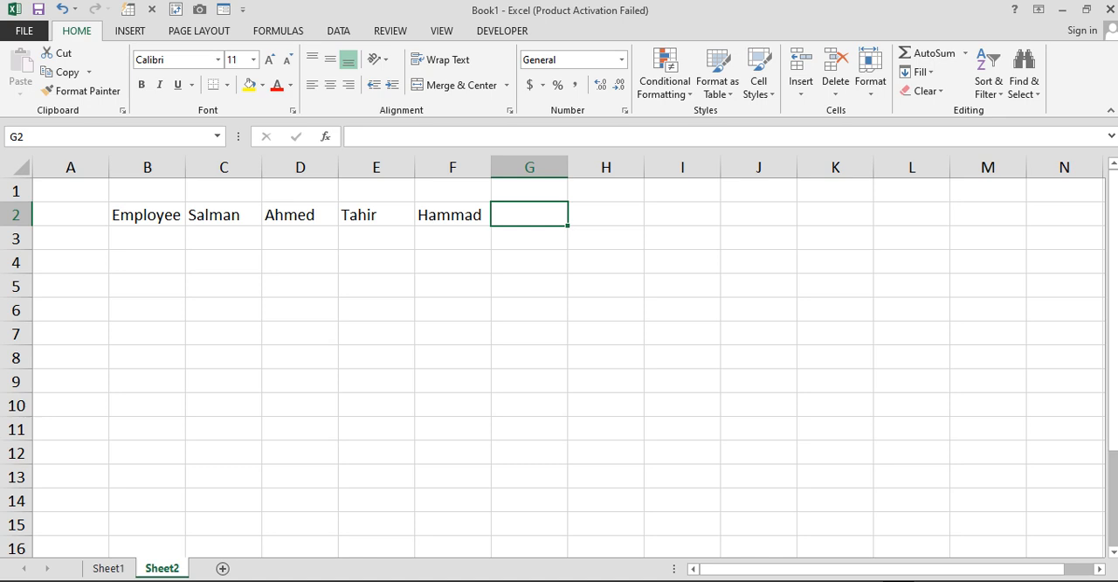
{"action": "type", "text": "Ejaz"}
{"action": "key", "text": "Return"}
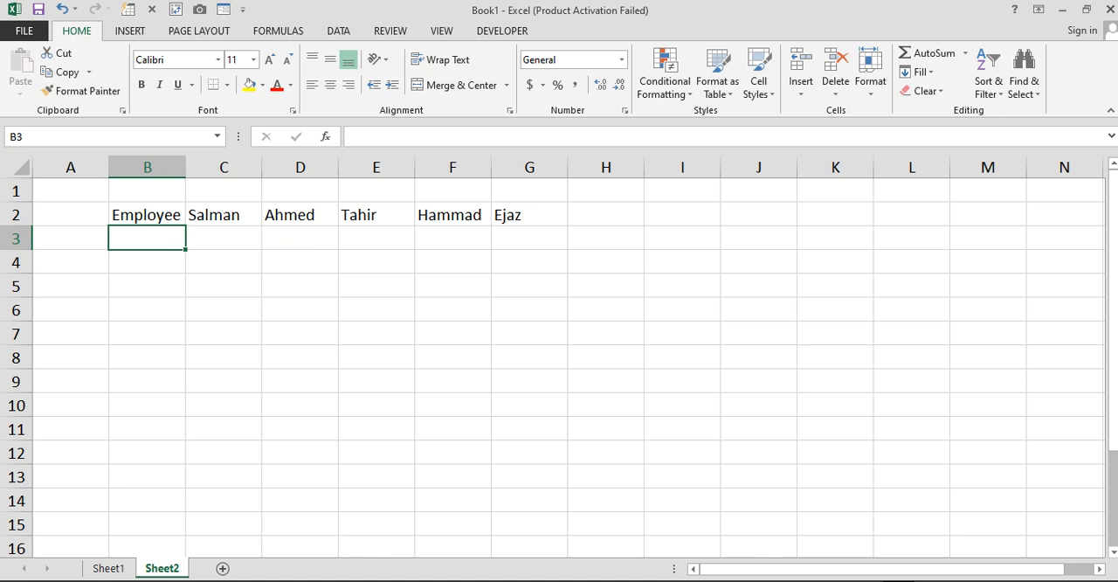
{"action": "double_click", "coordinate": [186, 167]}
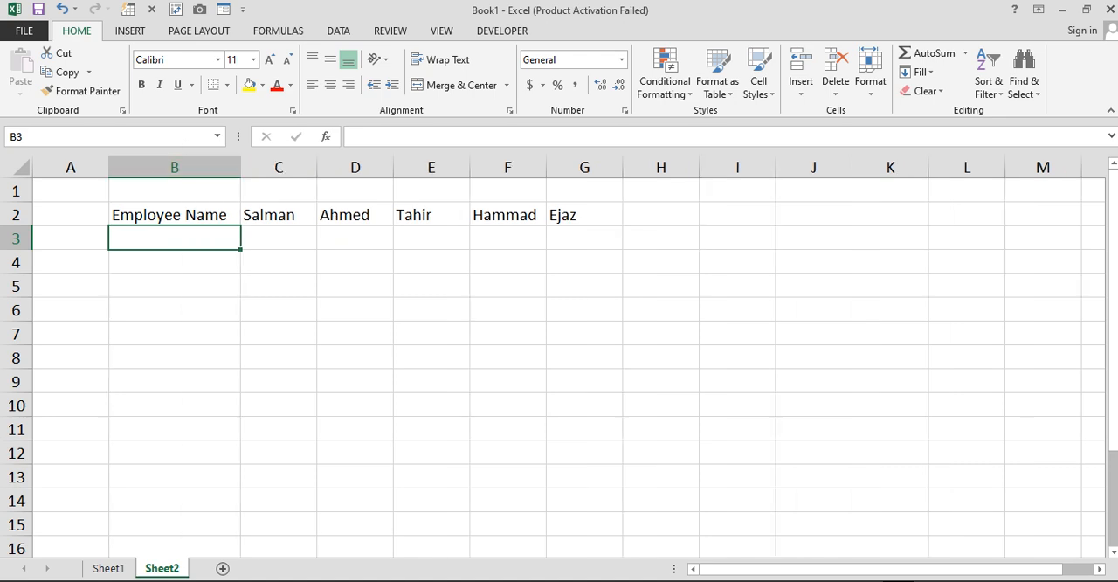
- Add the row labels Start Time in B3 and Start Lunch Time in B4 under Employee Name
{"action": "left_click_drag", "start_coordinate": [175, 215], "coordinate": [586, 310]}
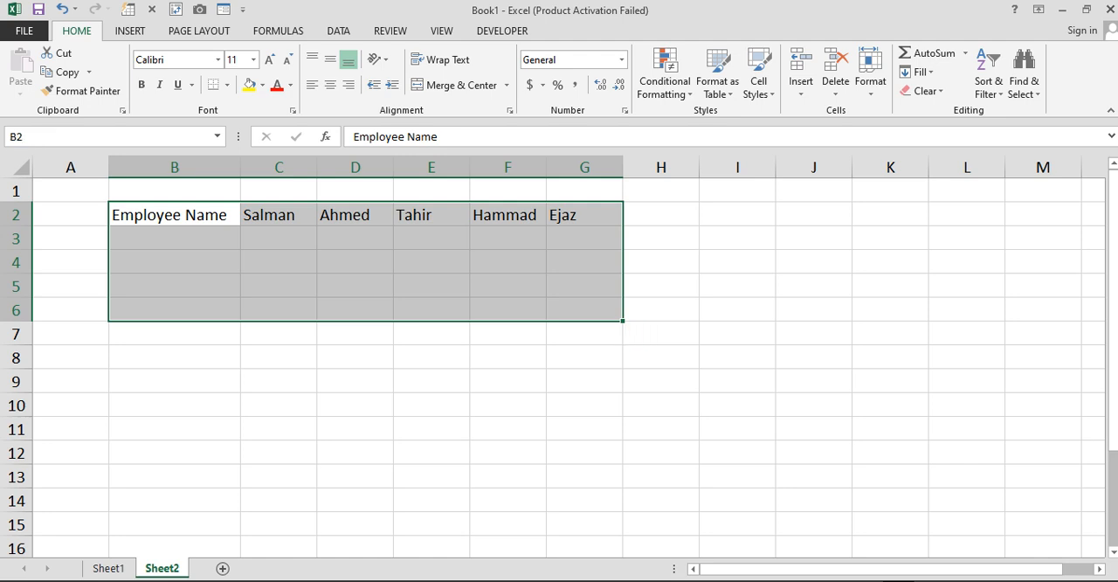
{"action": "left_click", "coordinate": [175, 239]}
{"action": "type", "text": "St"}
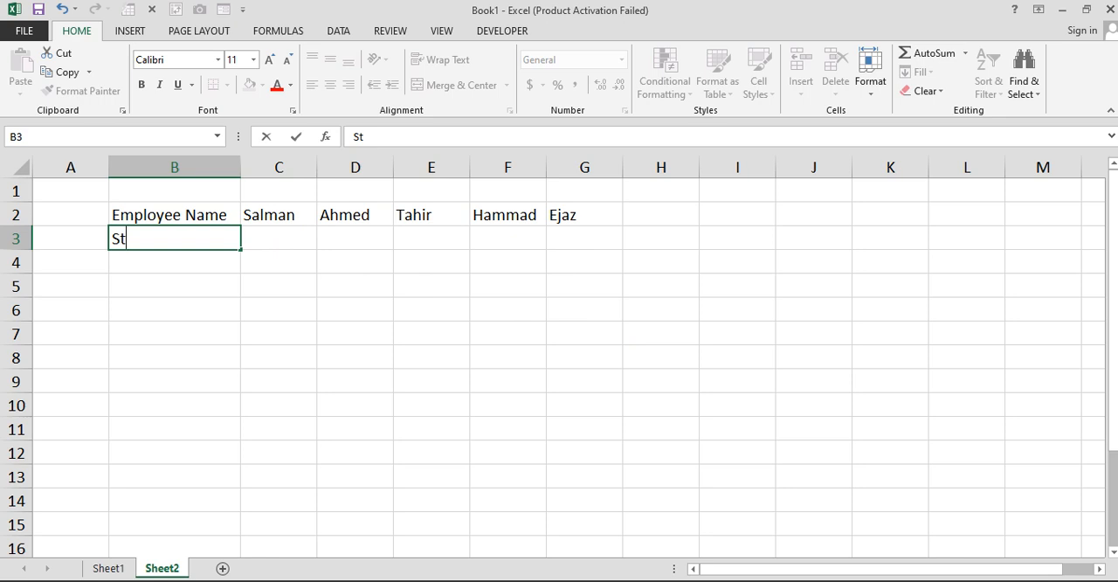
{"action": "type", "text": "art Time"}
{"action": "key", "text": "Return"}
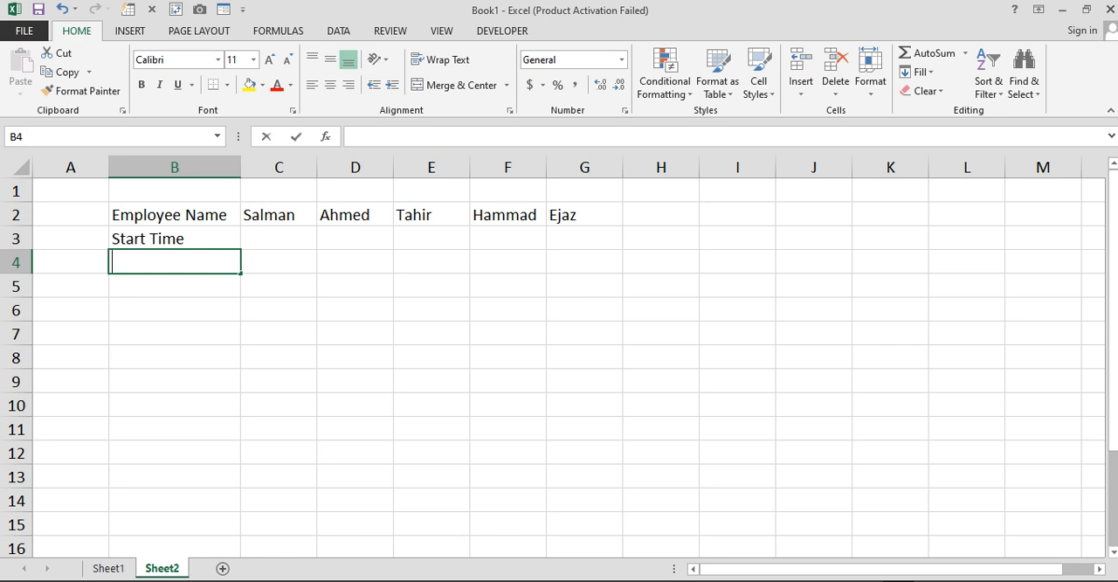
{"action": "type", "text": "Start"}
{"action": "key", "text": "BackSpace"}
{"action": "type", "text": "Lu"}
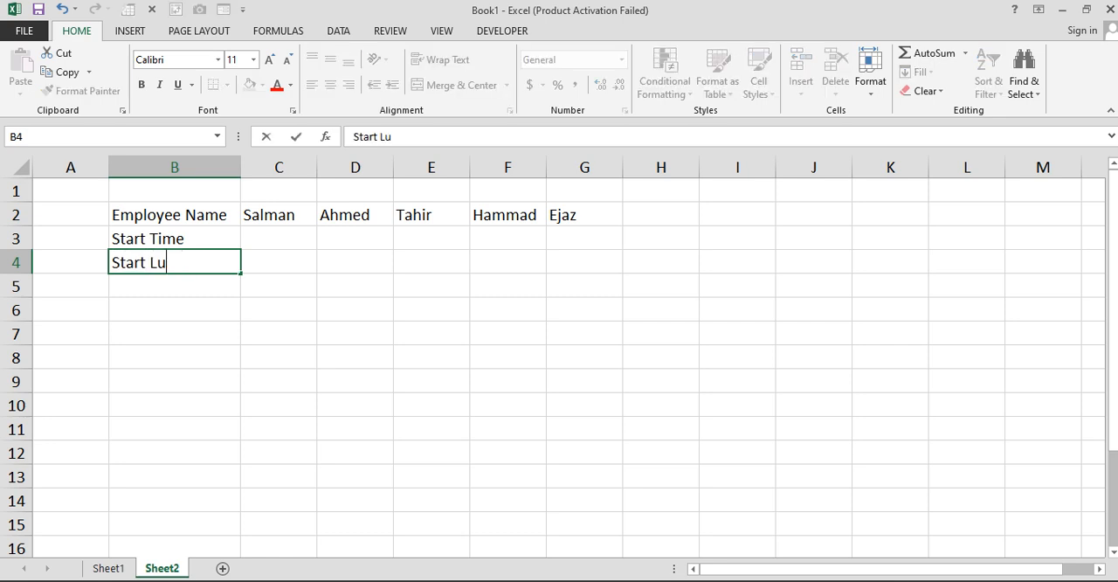
{"action": "type", "text": "nch Time"}
{"action": "key", "text": "Return"}
- Add the row labels End Lunch Time in B5 and End Time in B6
{"action": "type", "text": "E"}
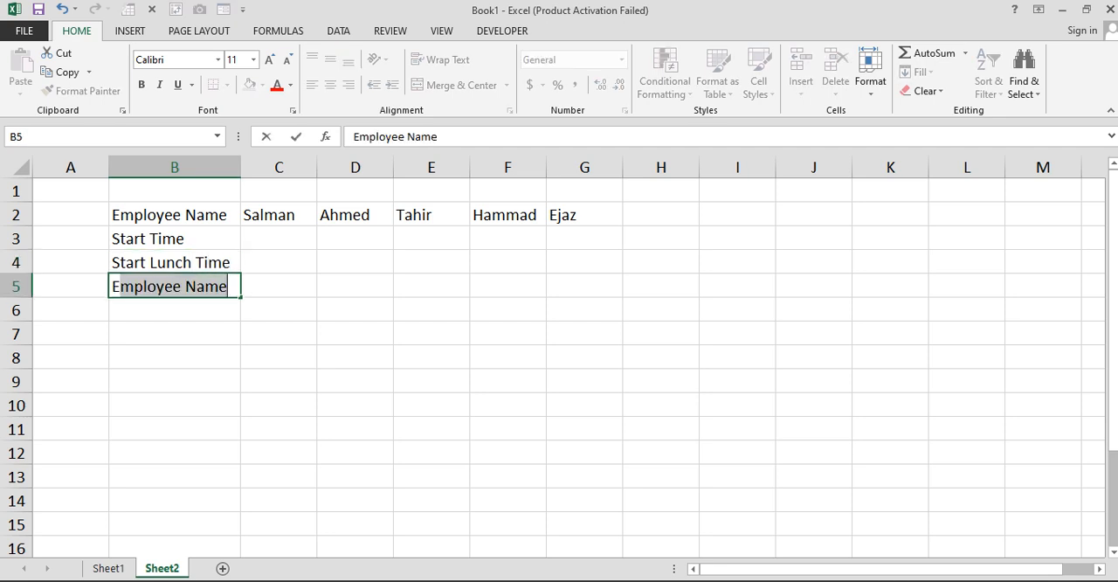
{"action": "type", "text": "nd Lun"}
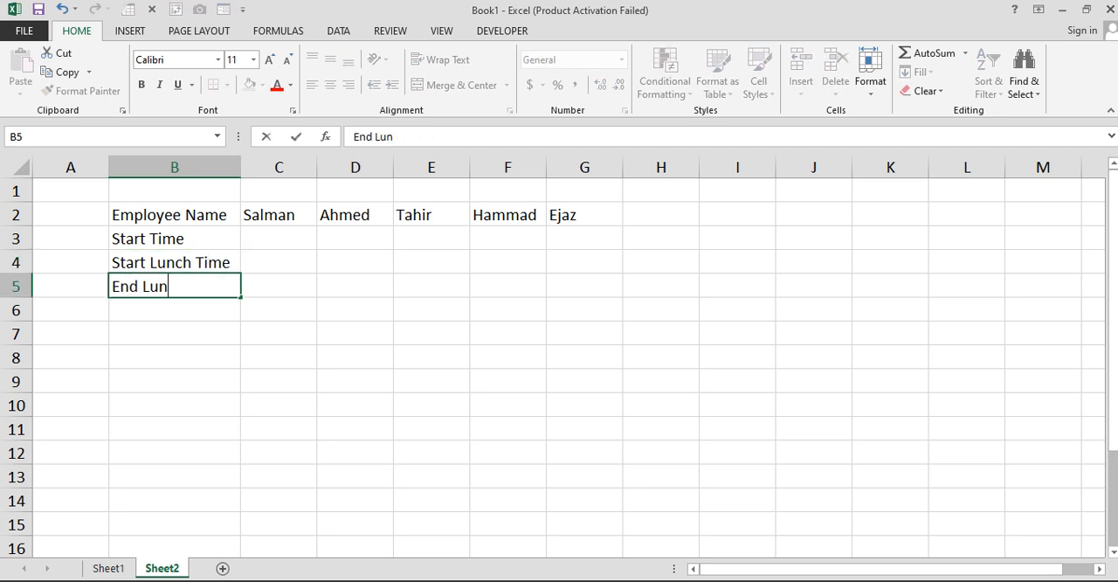
{"action": "type", "text": "ch Time"}
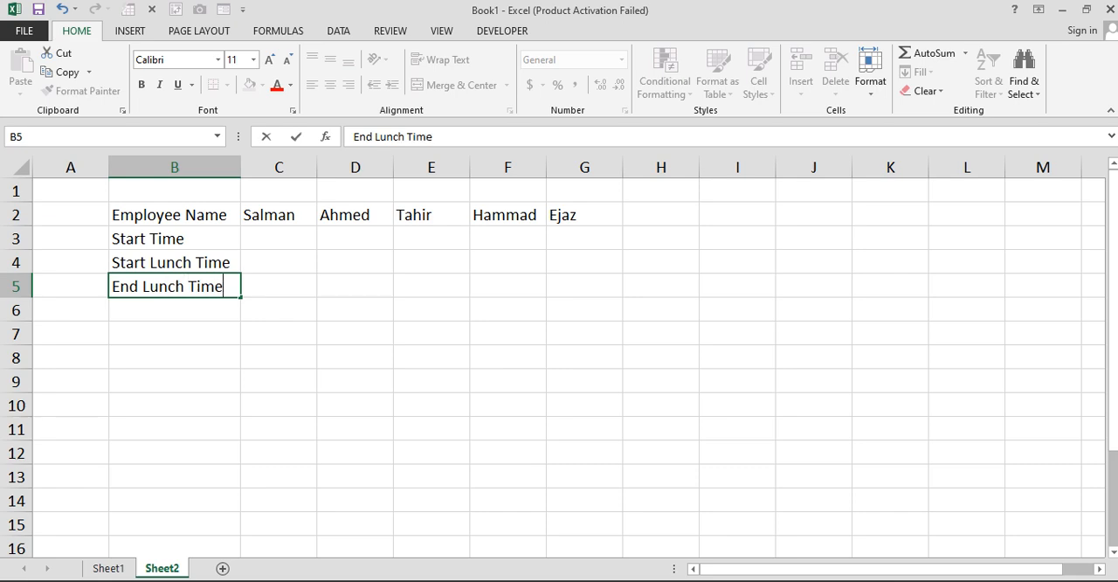
{"action": "key", "text": "Return"}
{"action": "type", "text": "E"}
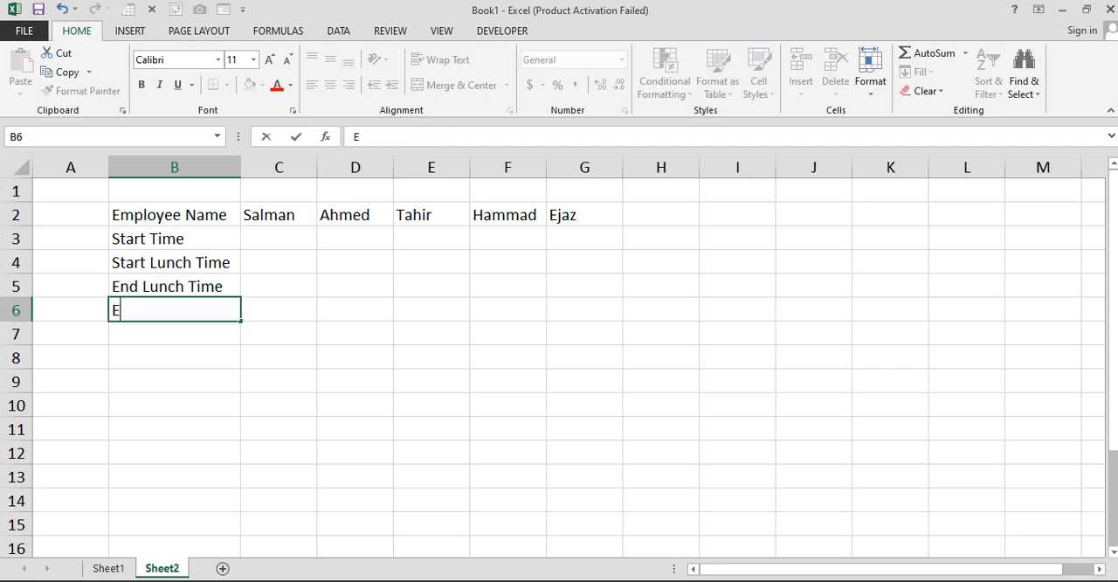
{"action": "type", "text": "nd Time"}
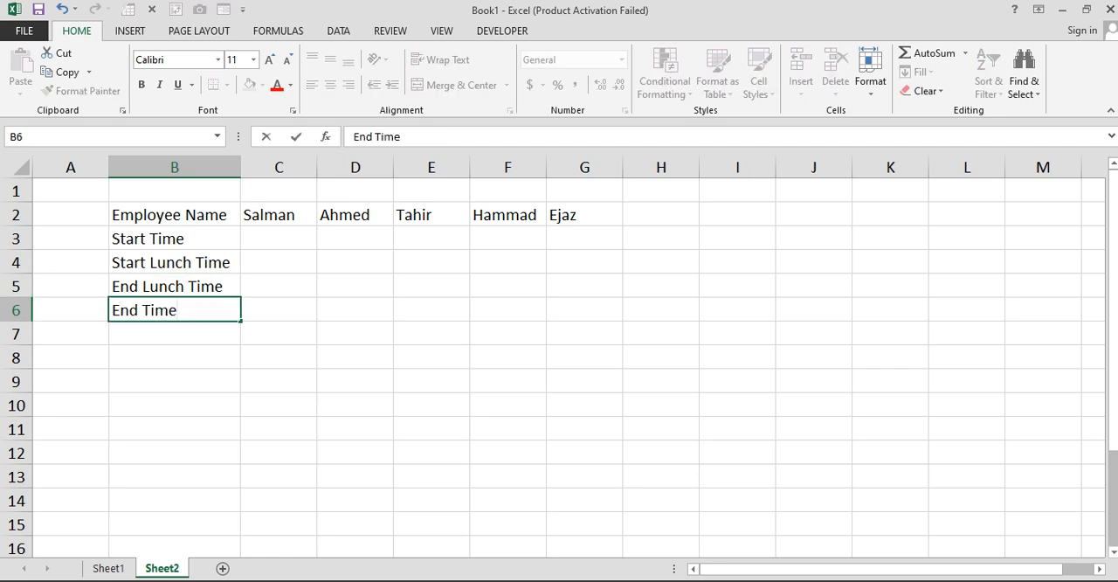
{"action": "key", "text": "Return"}
- Apply all borders to the timesheet table in B2:G6
{"action": "left_click_drag", "start_coordinate": [175, 214], "coordinate": [612, 315]}
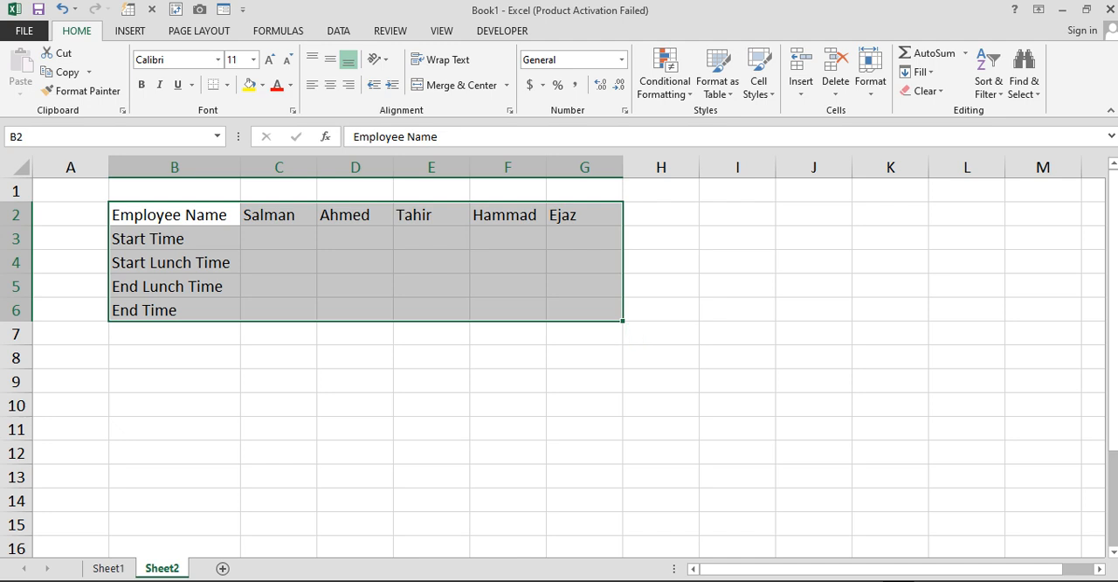
{"action": "left_click", "coordinate": [226, 84]}
{"action": "left_click", "coordinate": [262, 226]}
- For the first employee, enter 11:00 AM as the start time in C3 and 1:00 PM as the start lunch time in C4
{"action": "left_click", "coordinate": [279, 239]}
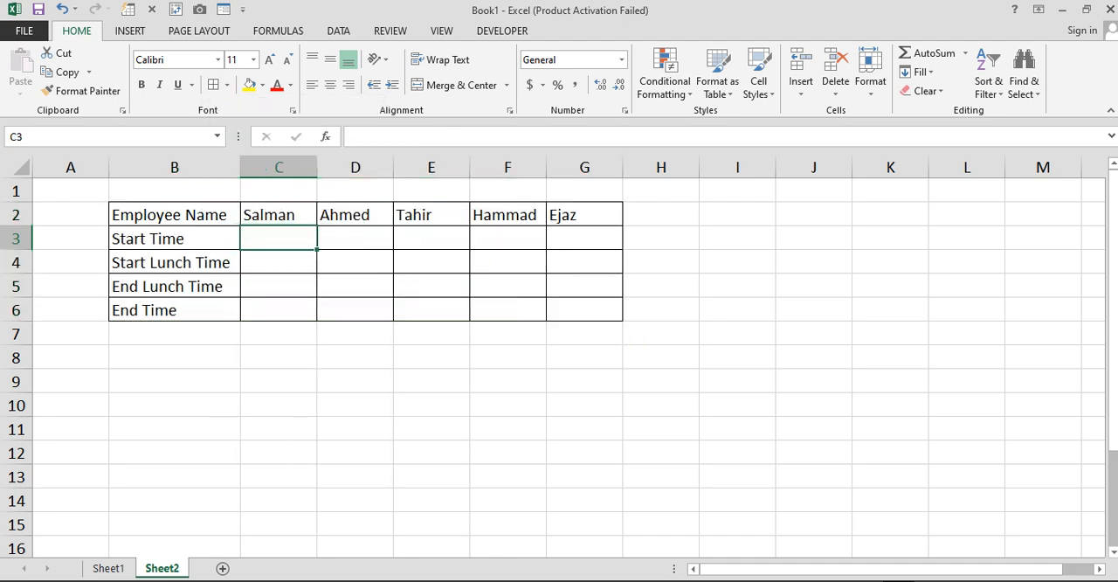
{"action": "type", "text": "11"}
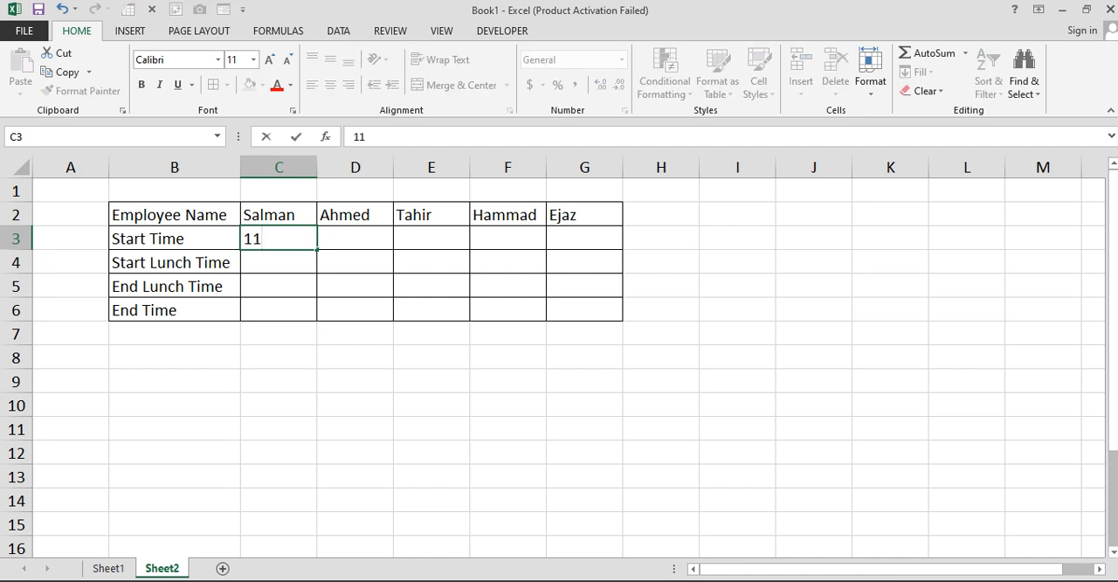
{"action": "type", "text": ":00 AM"}
{"action": "key", "text": "Return"}
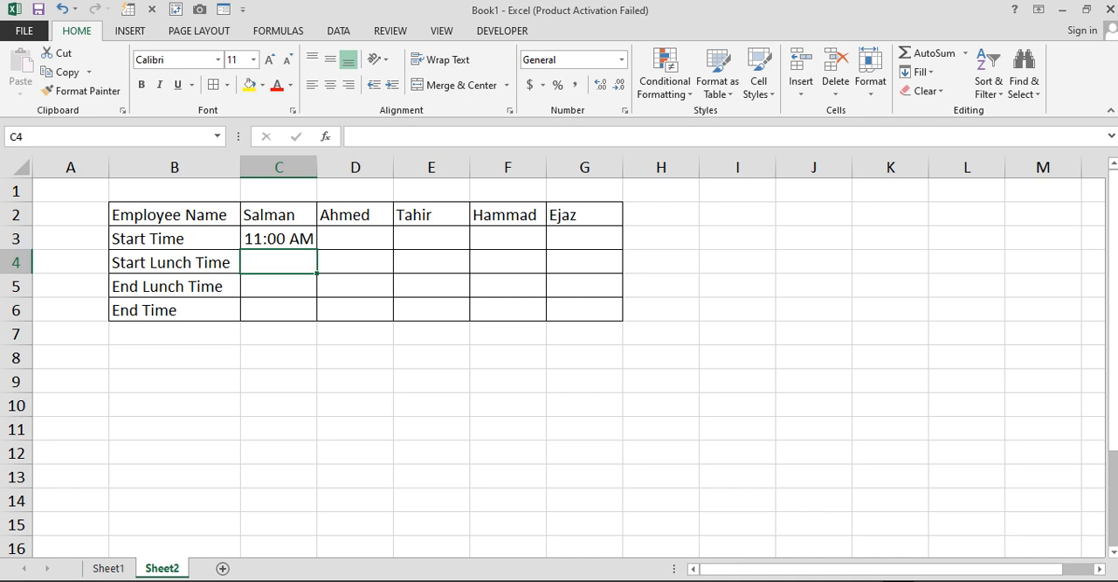
{"action": "type", "text": "1:00"}
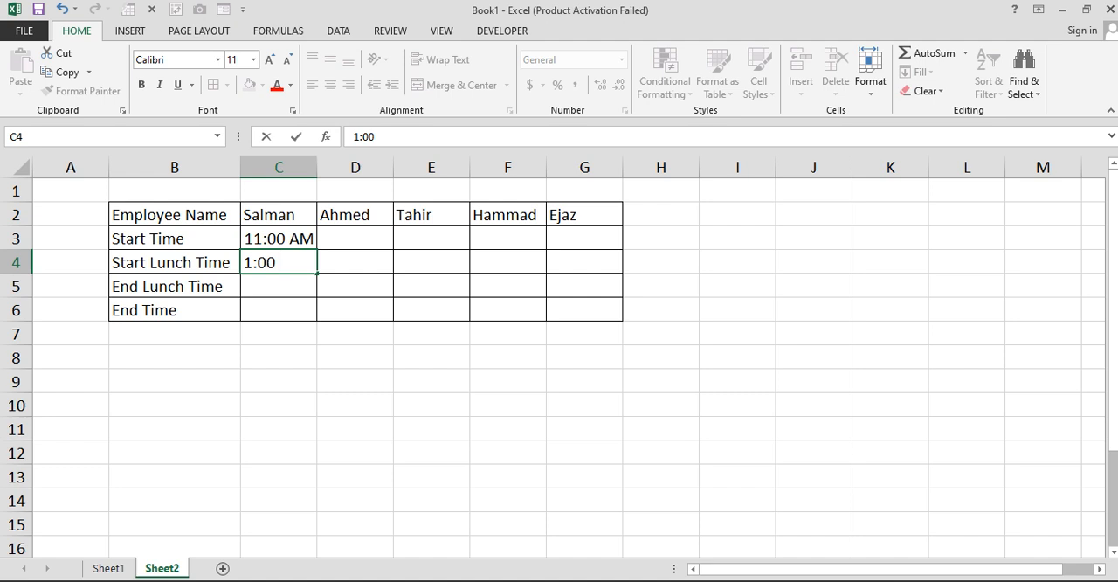
{"action": "type", "text": " PM"}
{"action": "key", "text": "Return"}
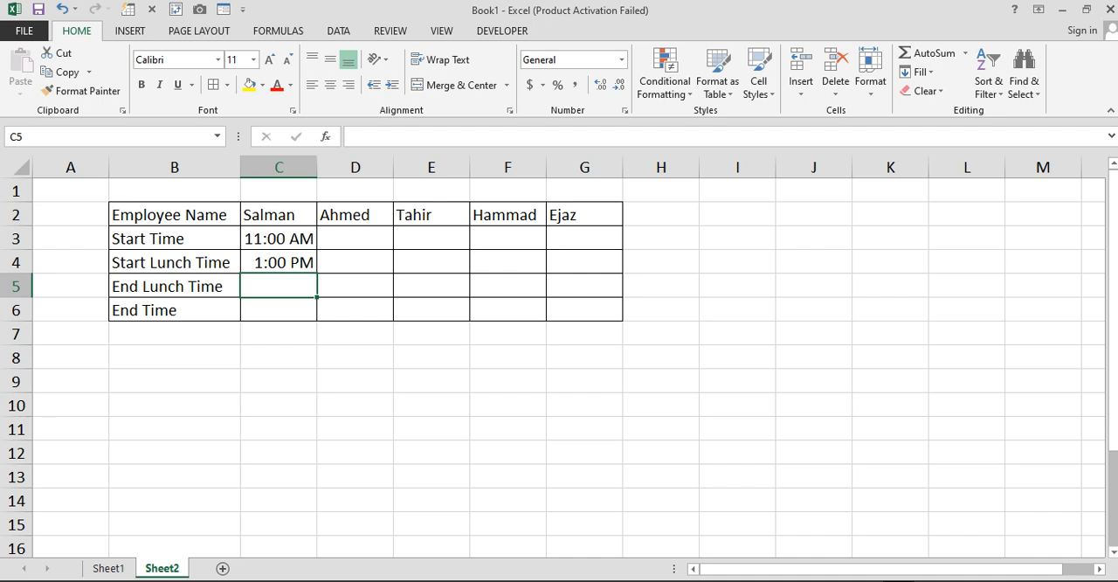
- For the first employee, enter 2:00 PM as the end lunch time in C5 and 4:00 PM as the end time in C6
{"action": "type", "text": "2:"}
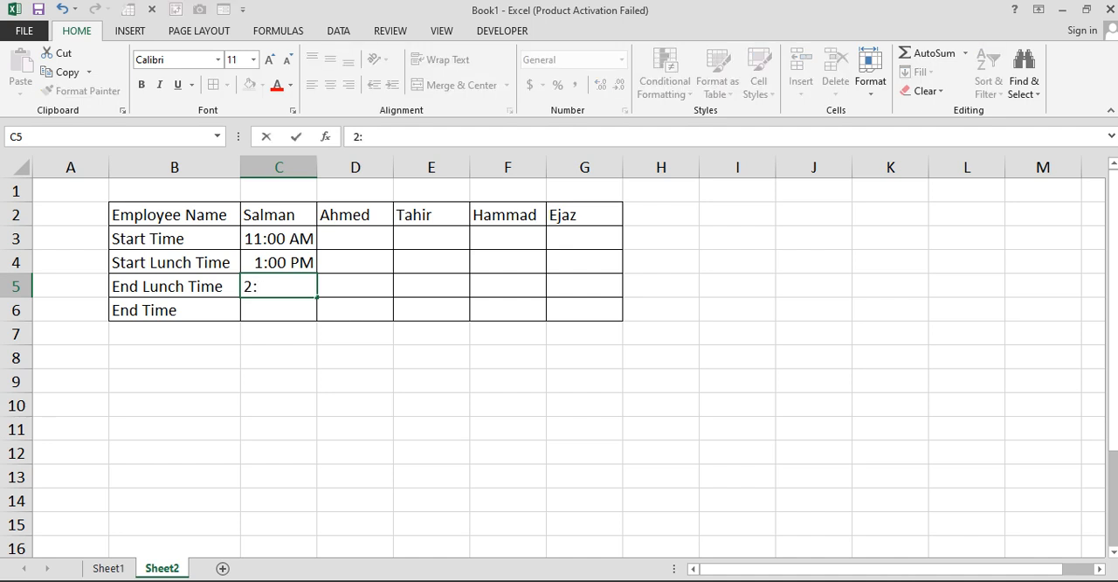
{"action": "type", "text": "00 PM"}
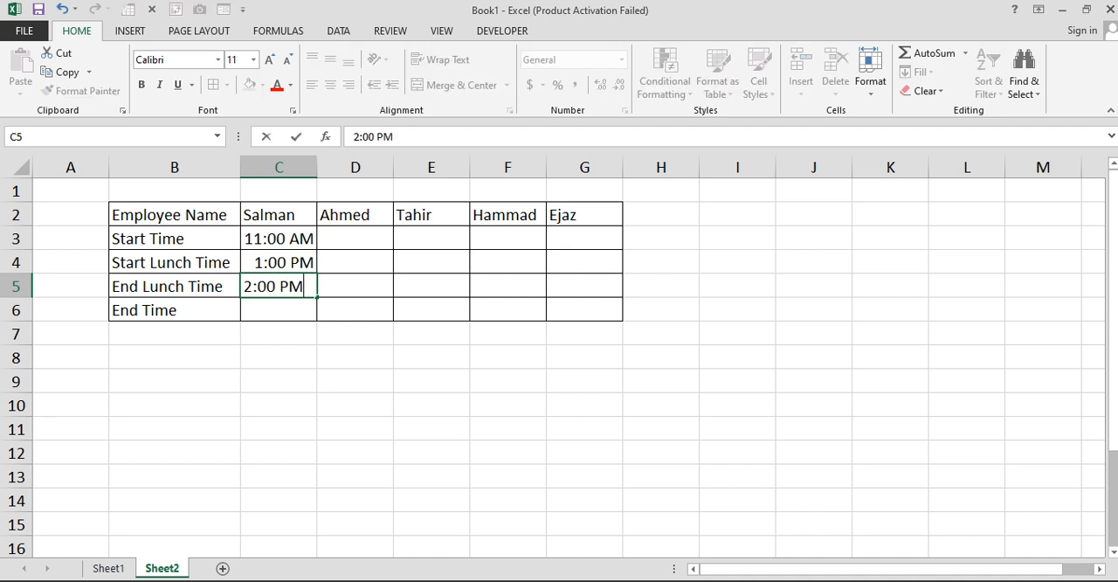
{"action": "key", "text": "Return"}
{"action": "left_click_drag", "start_coordinate": [279, 262], "coordinate": [279, 286]}
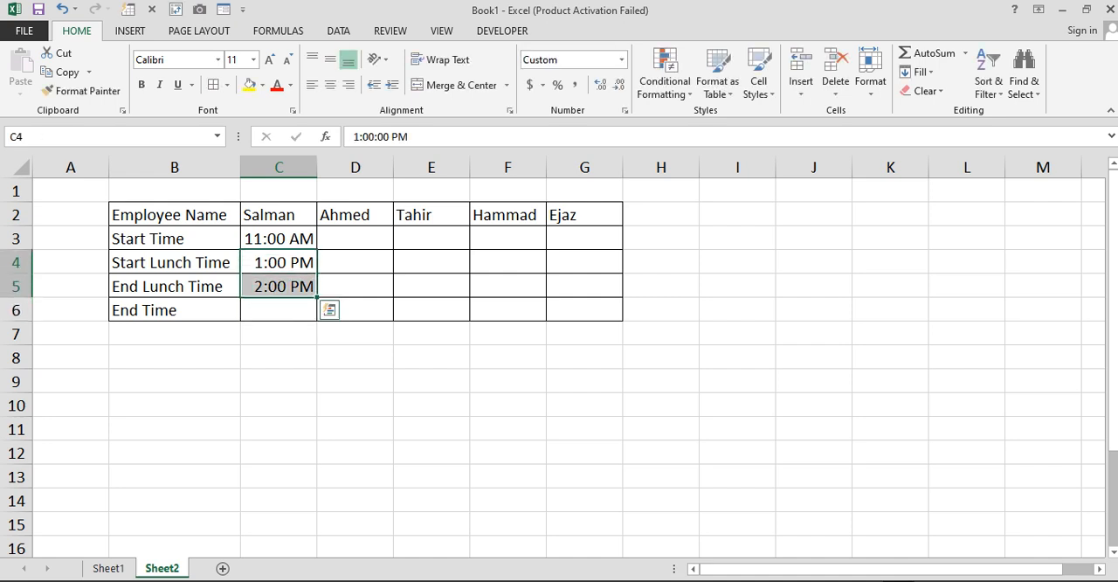
{"action": "left_click", "coordinate": [279, 310]}
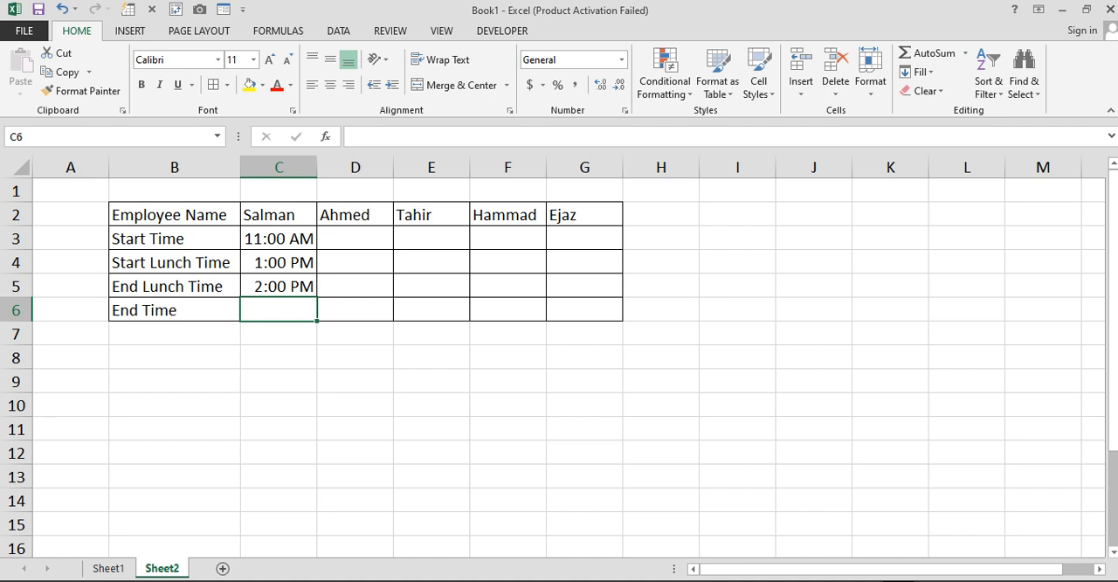
{"action": "type", "text": "4:"}
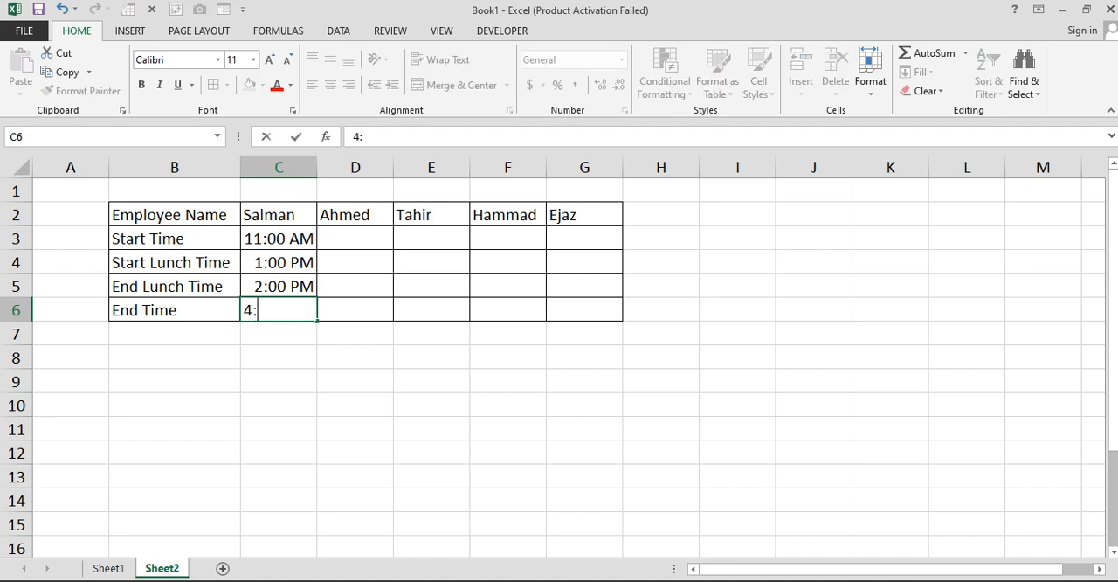
{"action": "type", "text": "00 PM"}
{"action": "key", "text": "Tab"}
- Copy the first employee's lunch times from C4:C5 to the other four employees in D4:G5
{"action": "left_click_drag", "start_coordinate": [278, 263], "coordinate": [278, 286]}
{"action": "key", "text": "ctrl+c"}
{"action": "left_click_drag", "start_coordinate": [354, 262], "coordinate": [585, 286]}
{"action": "key", "text": "ctrl+v"}
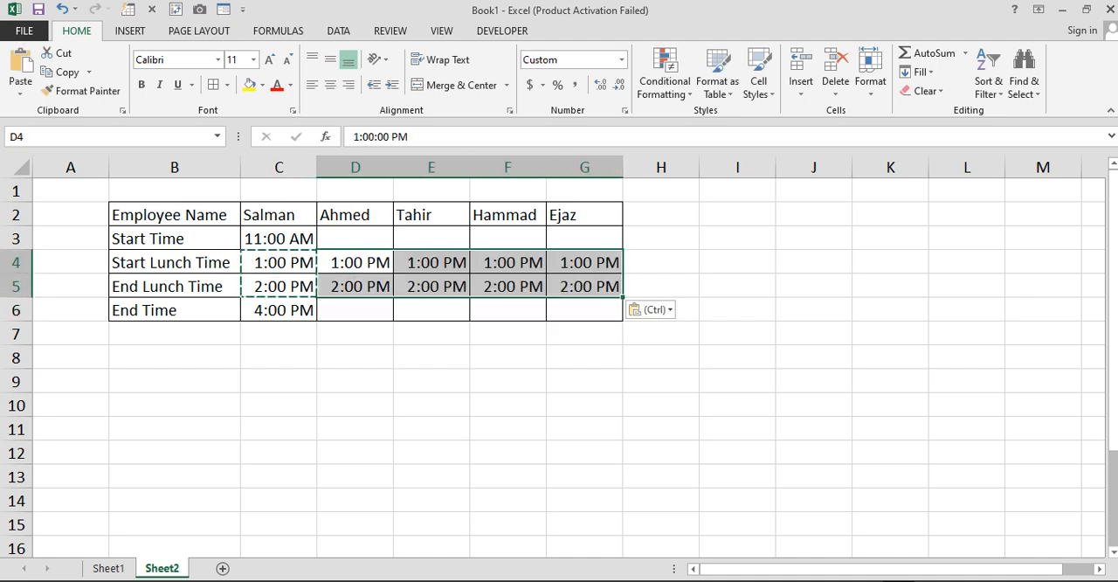
{"action": "double_click", "coordinate": [432, 357]}
{"action": "left_click", "coordinate": [355, 357]}
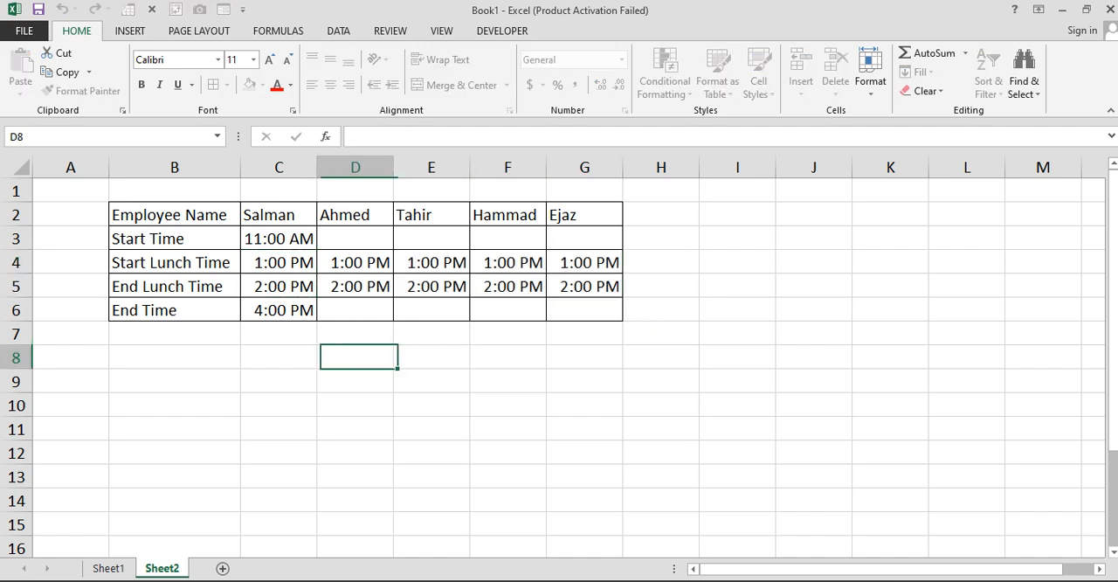
- For the second employee, enter 11:00 AM as the start time in D3 and copy that cell
{"action": "left_click", "coordinate": [355, 239]}
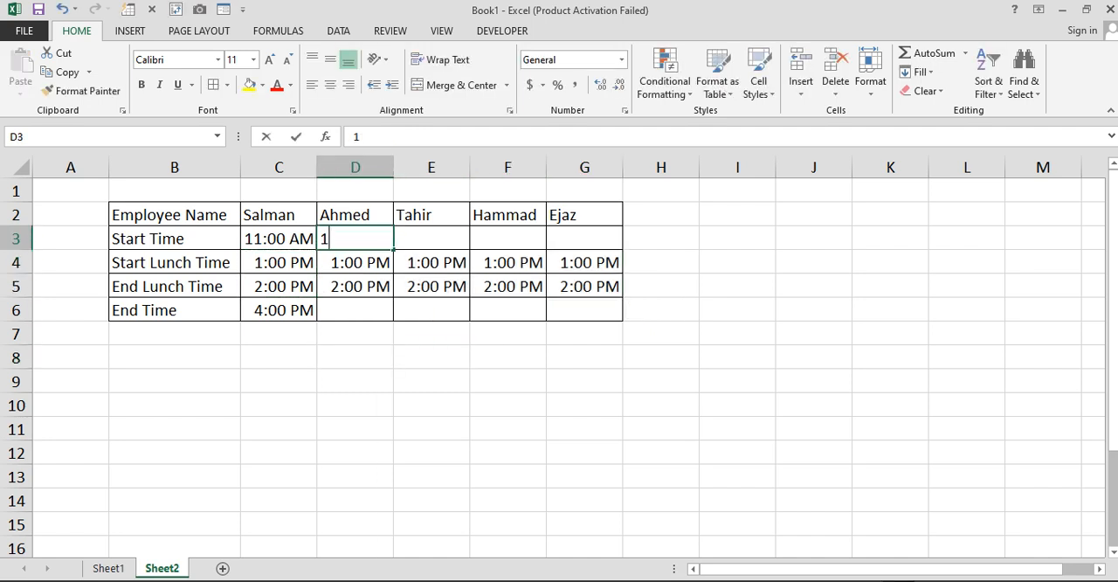
{"action": "type", "text": "11:00AM"}
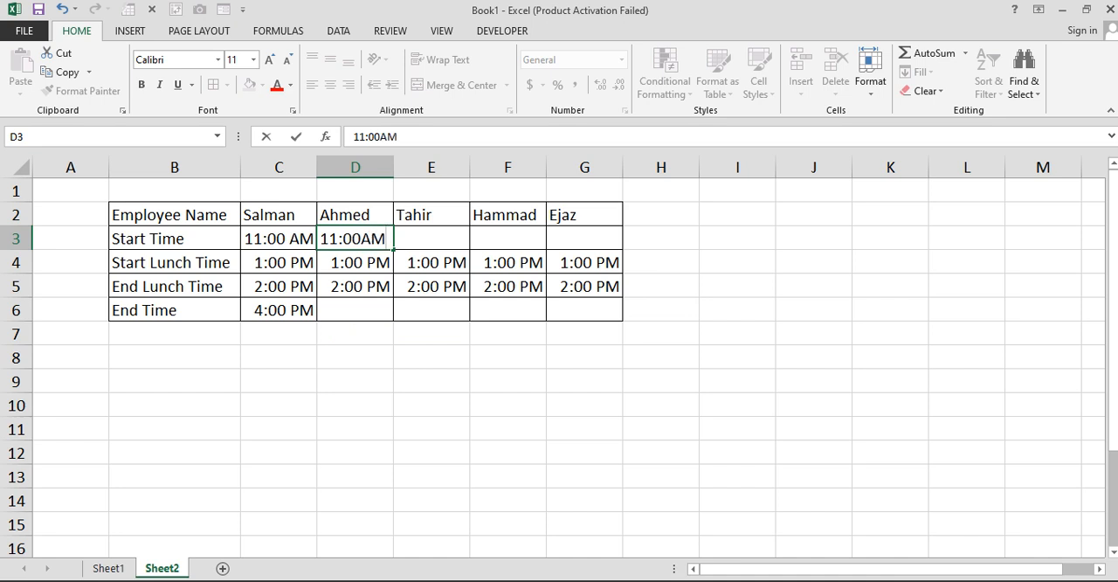
{"action": "key", "text": "Tab"}
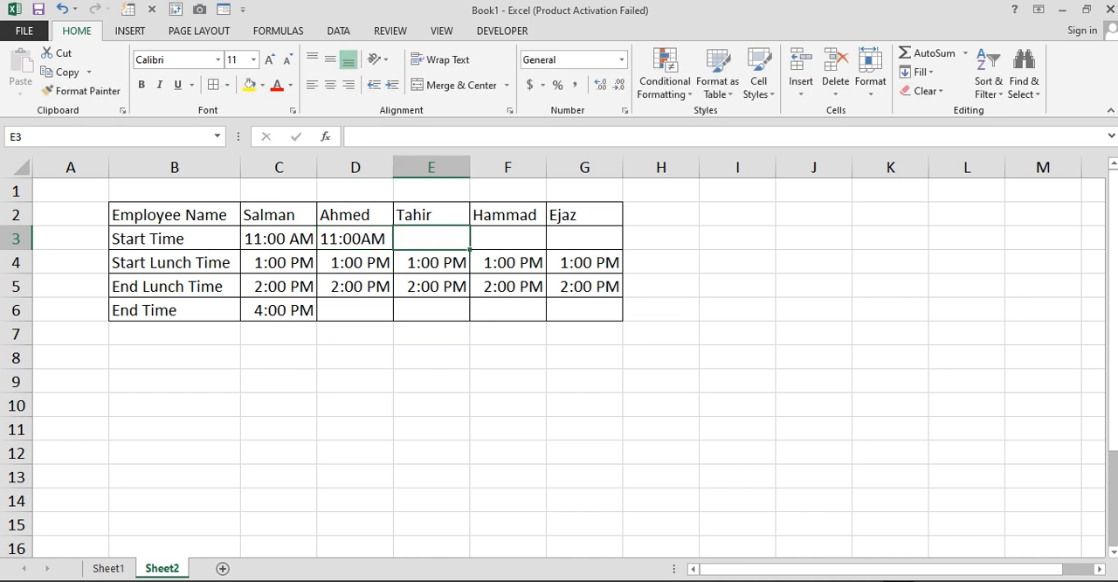
{"action": "key", "text": "Left"}
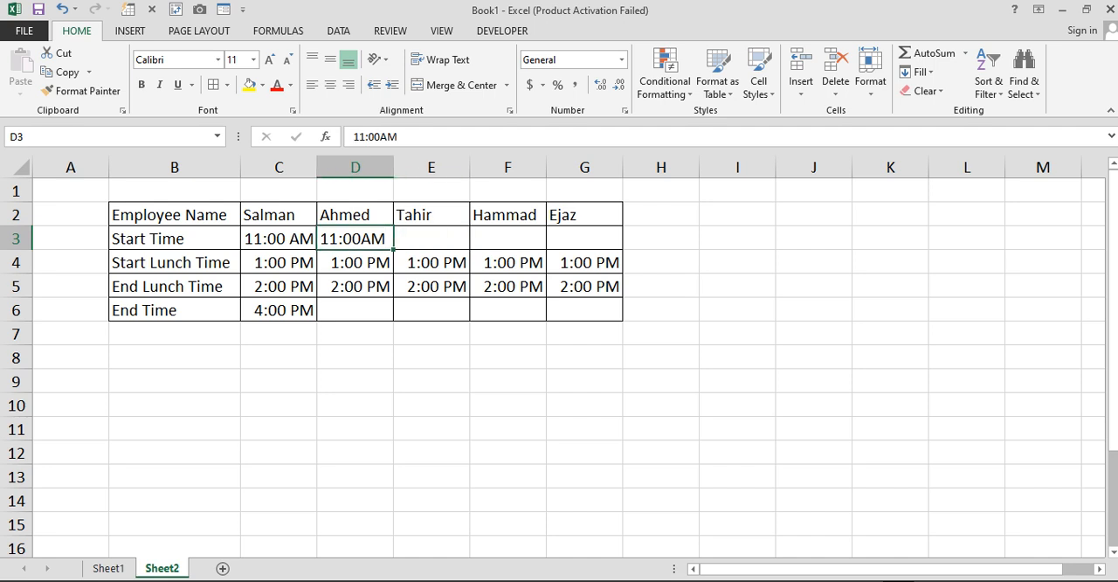
{"action": "key", "text": "F2"}
{"action": "key", "text": "Left"}
{"action": "key", "text": "Left"}
{"action": "key", "text": "Return"}
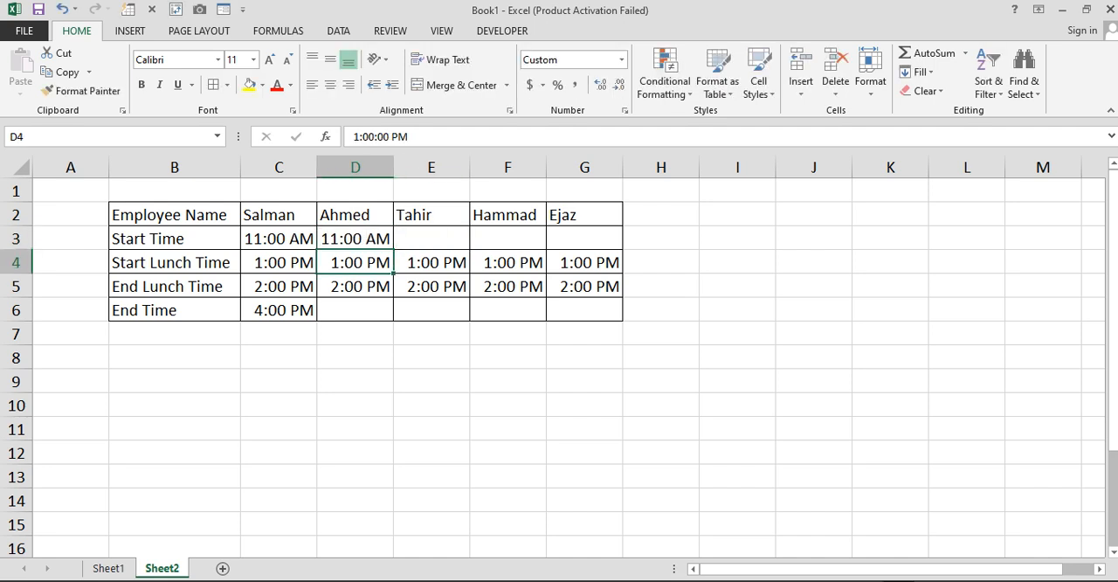
{"action": "key", "text": "Up"}
{"action": "key", "text": "ctrl+c"}
{"action": "left_click_drag", "start_coordinate": [431, 238], "coordinate": [594, 263]}
{"action": "key", "text": "ctrl+v"}
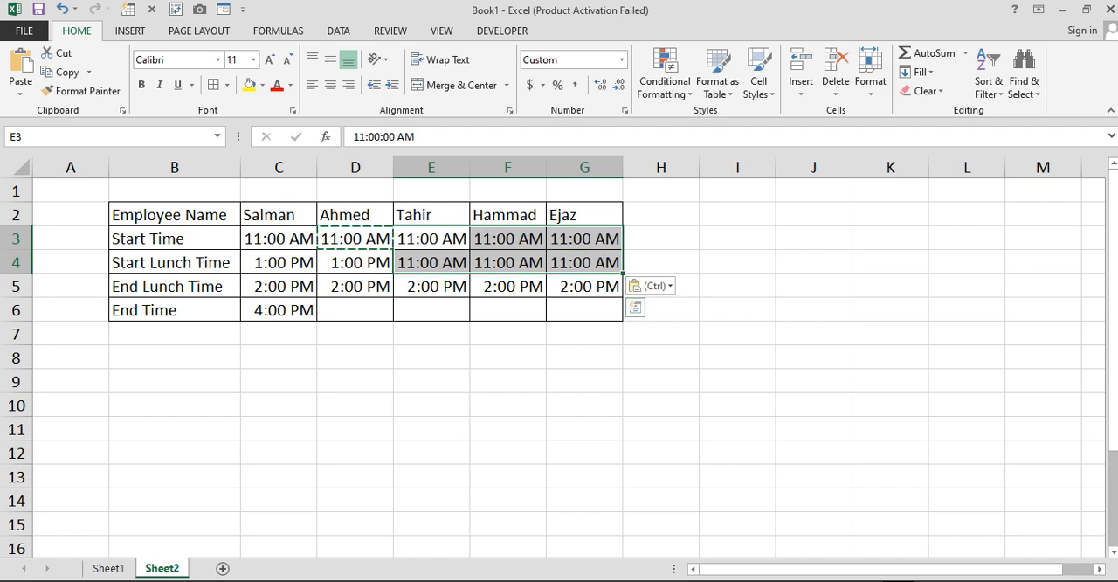
{"action": "key", "text": "ctrl+z"}
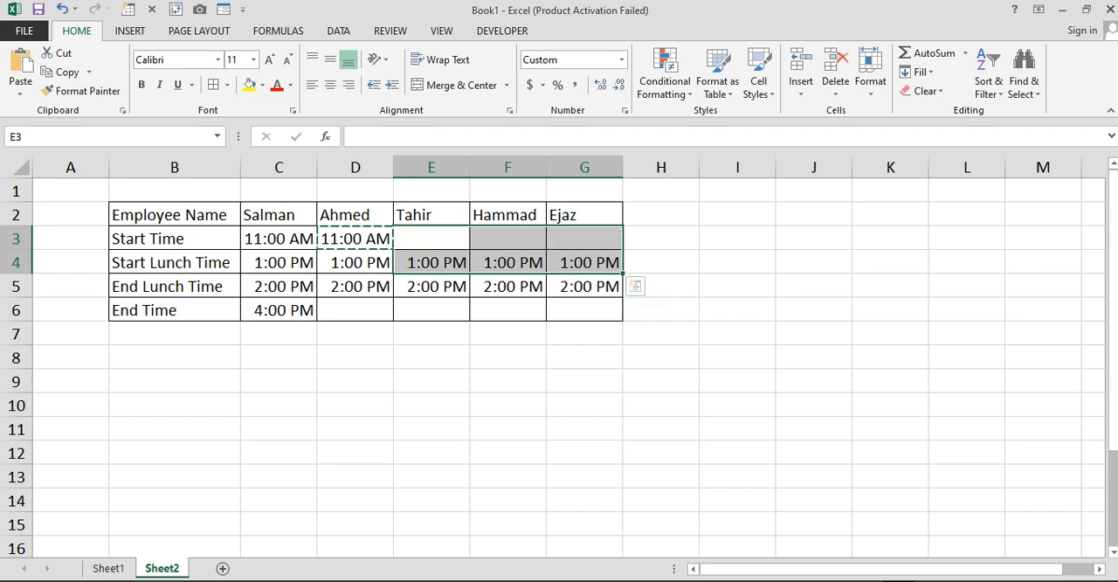
- Paste the copied start time into E3:G3 for the remaining three employees
{"action": "left_click", "coordinate": [431, 238]}
{"action": "key", "text": "Left"}
{"action": "left_click_drag", "start_coordinate": [430, 238], "coordinate": [584, 239]}
{"action": "key", "text": "ctrl+v"}
{"action": "left_click", "coordinate": [508, 310]}
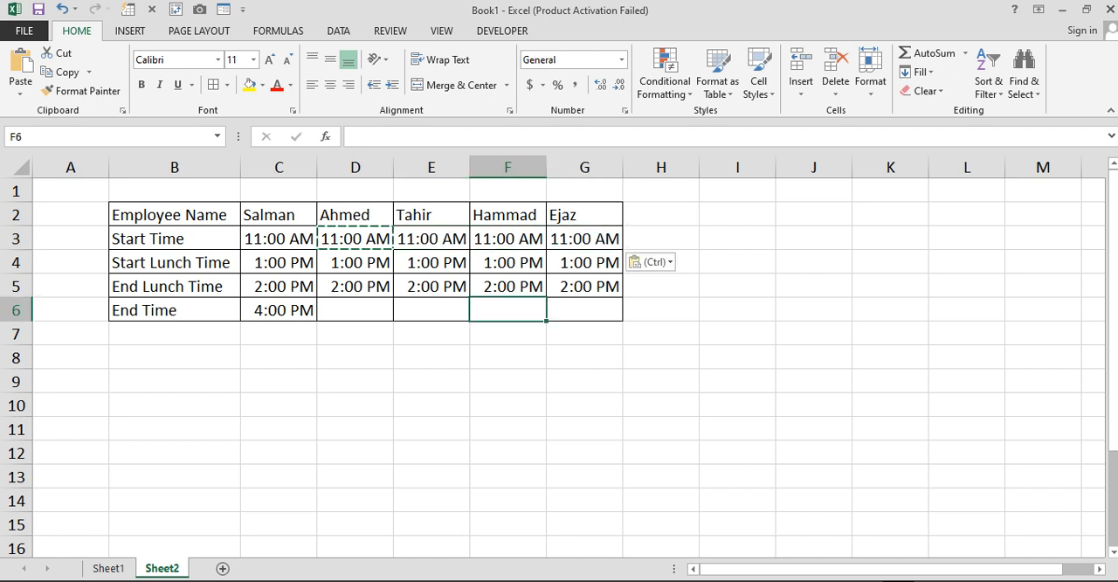
- Enter the end times 6:00 PM in D6 for the second employee and 7:00 PM in E6 for the third
{"action": "left_click", "coordinate": [354, 310]}
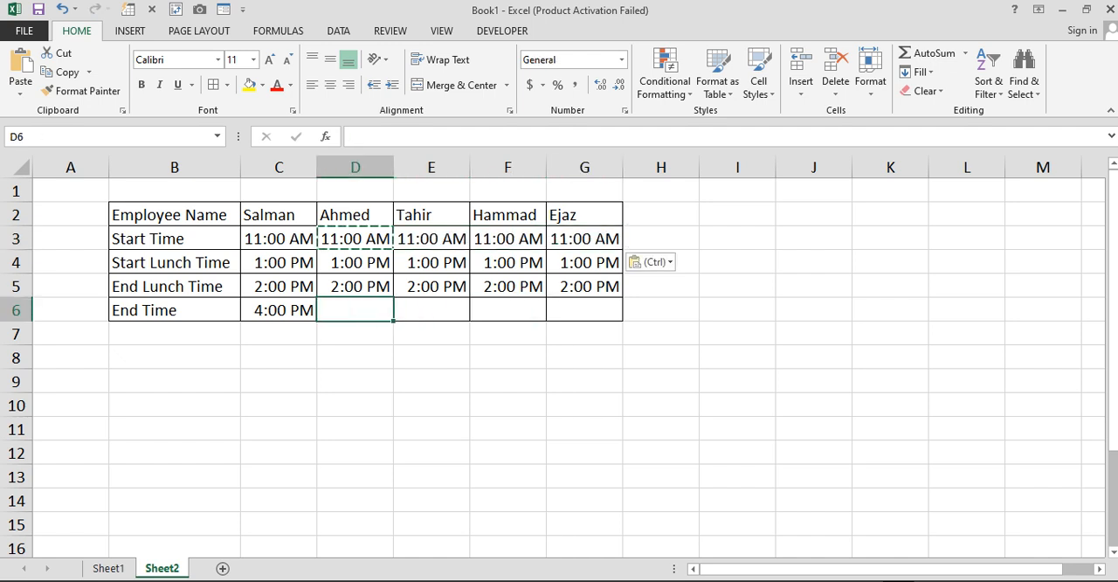
{"action": "type", "text": "6:"}
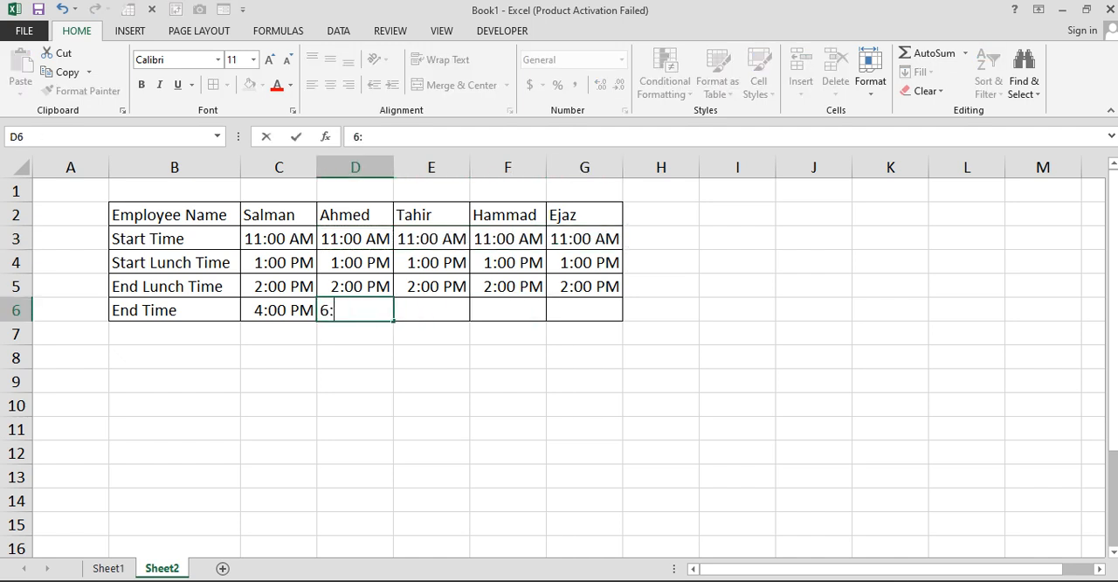
{"action": "type", "text": "00 PM"}
{"action": "key", "text": "Tab"}
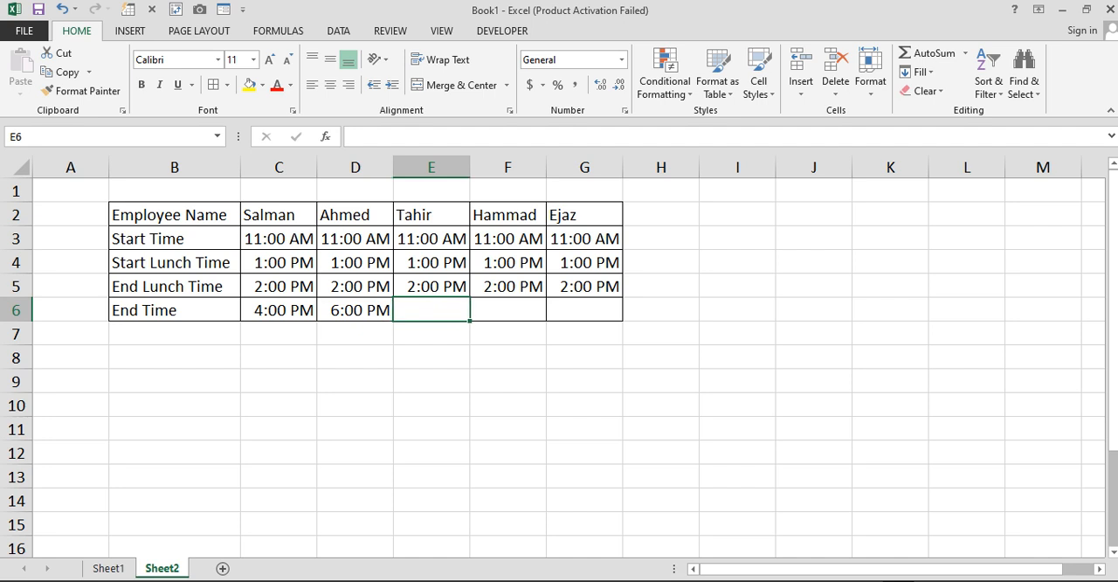
{"action": "type", "text": "7:"}
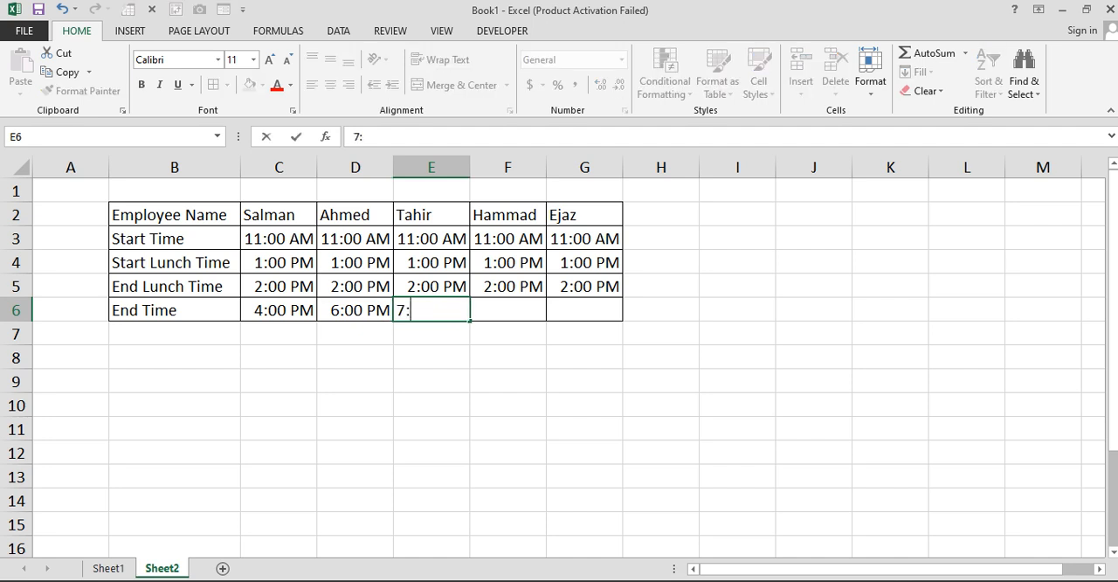
{"action": "type", "text": "00 PM"}
{"action": "key", "text": "Tab"}
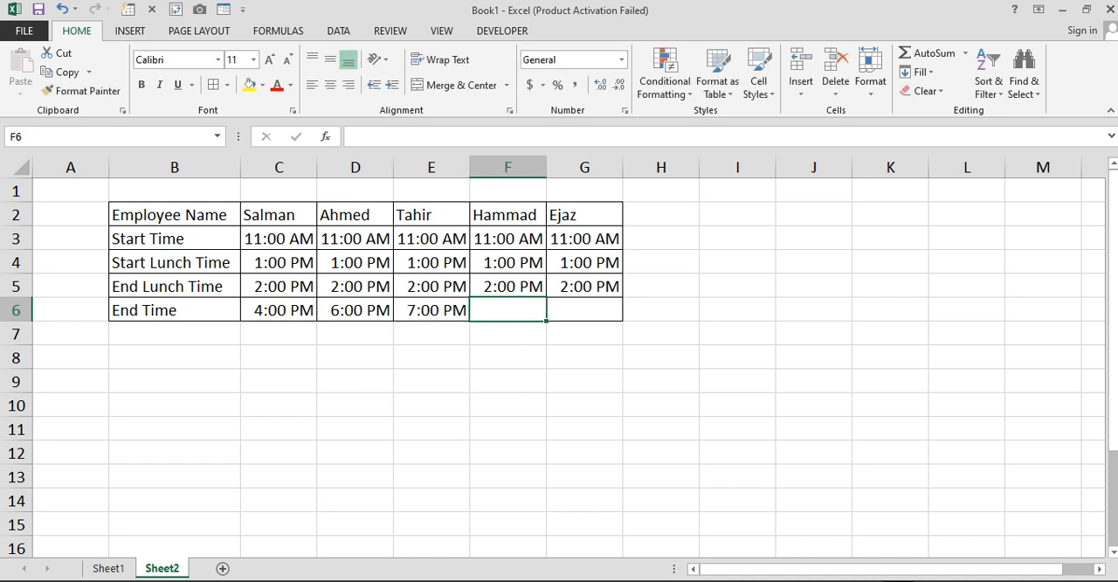
- Enter the end times 5:30 PM in F6 for the fourth employee and 6:15 PM in G6 for the fifth
{"action": "type", "text": "5:0"}
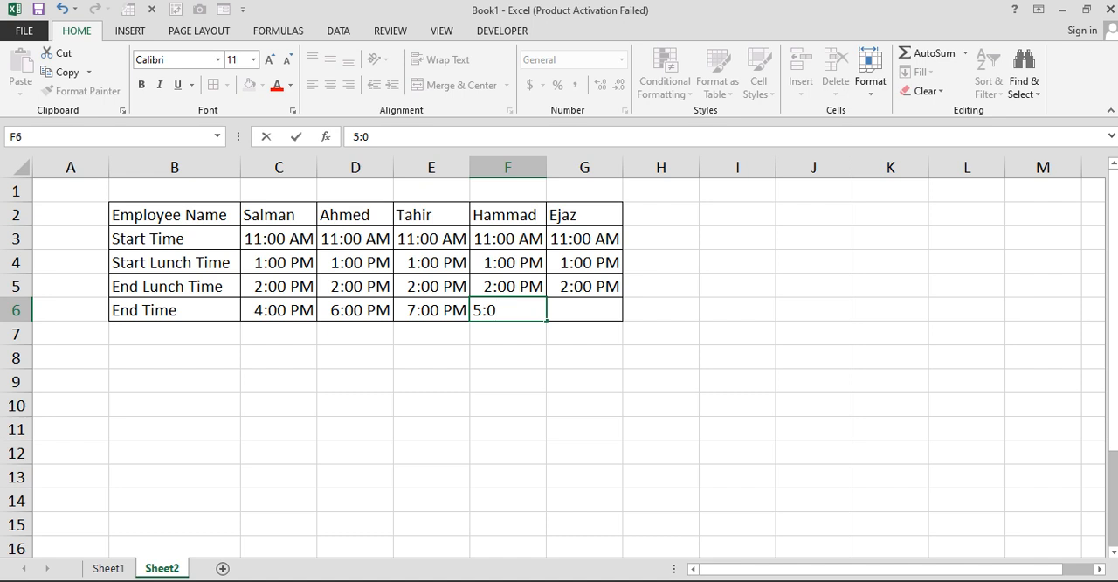
{"action": "key", "text": "BackSpace"}
{"action": "type", "text": "30 PM"}
{"action": "key", "text": "Tab"}
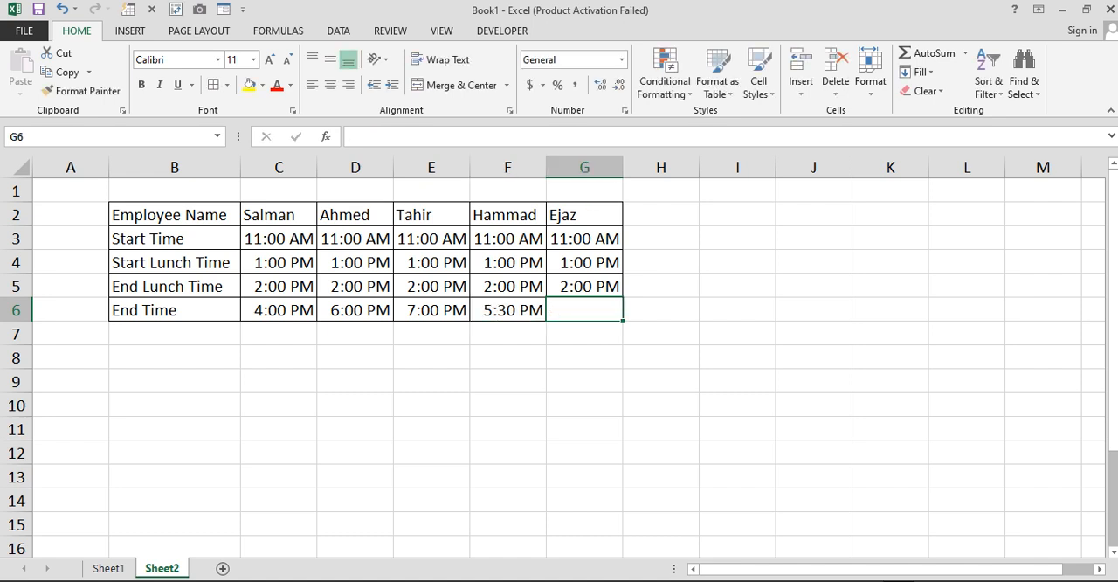
{"action": "type", "text": "6:15"}
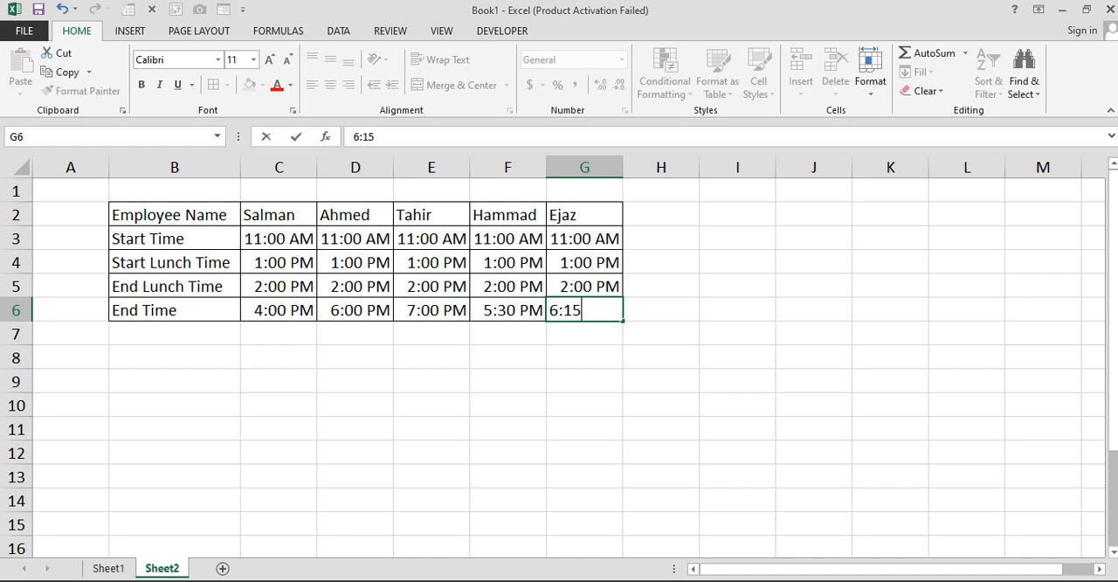
{"action": "type", "text": " PM"}
{"action": "key", "text": "Return"}
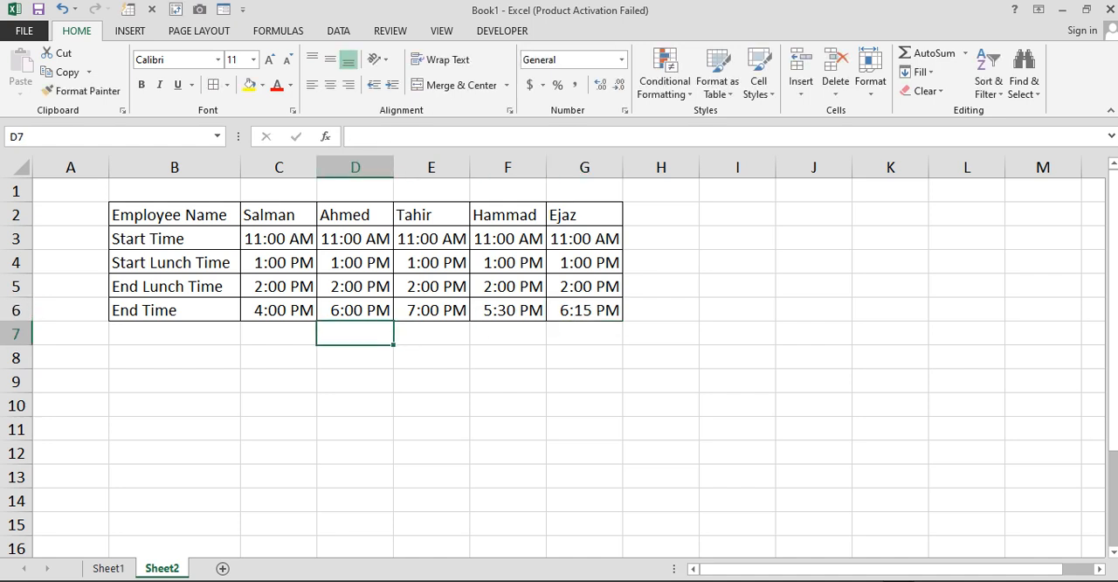
- Format the header row B2:G2 with yellow fill and bold text, and make the row labels in B3:B6 bold
{"action": "left_click_drag", "start_coordinate": [139, 215], "coordinate": [585, 310]}
{"action": "left_click_drag", "start_coordinate": [140, 215], "coordinate": [585, 215]}
{"action": "left_click", "coordinate": [249, 84]}
{"action": "left_click", "coordinate": [141, 85]}
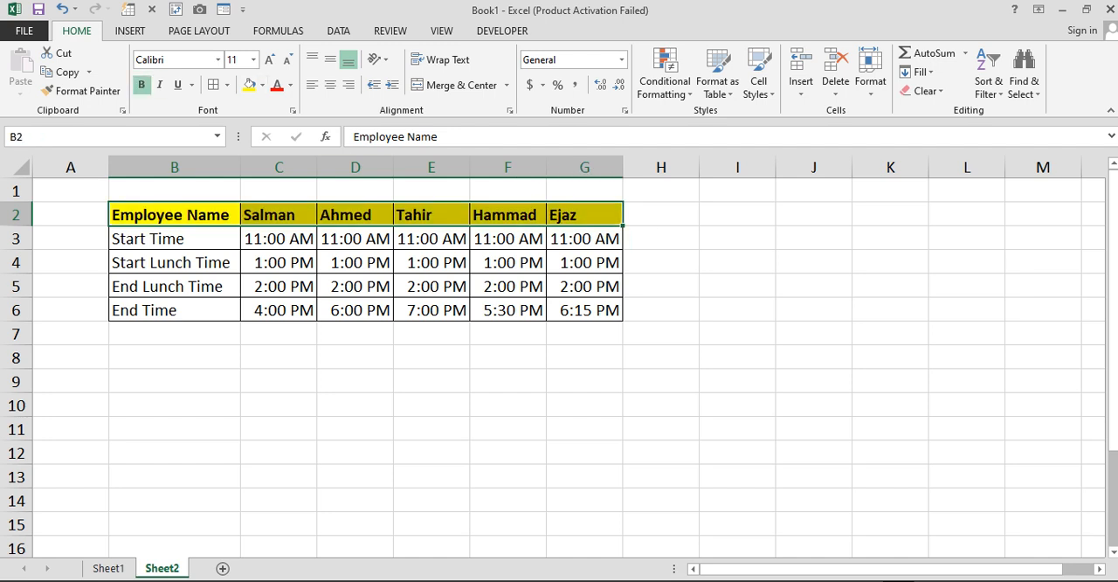
{"action": "left_click_drag", "start_coordinate": [144, 239], "coordinate": [144, 310]}
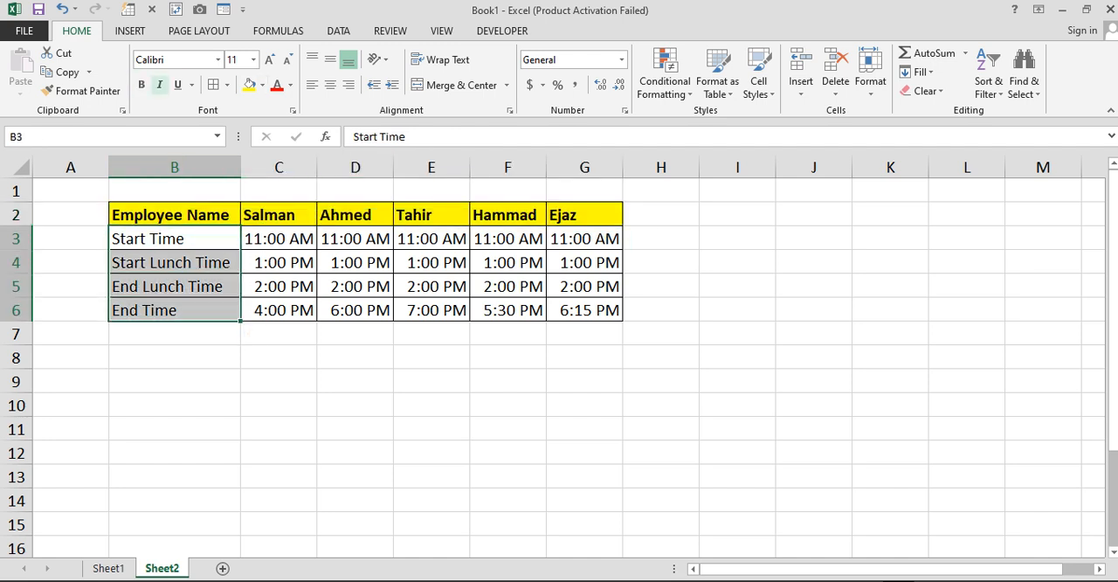
{"action": "left_click", "coordinate": [141, 84]}
- Add the label "Total Working Hours" in B8 below the timesheet table
{"action": "left_click", "coordinate": [175, 357]}
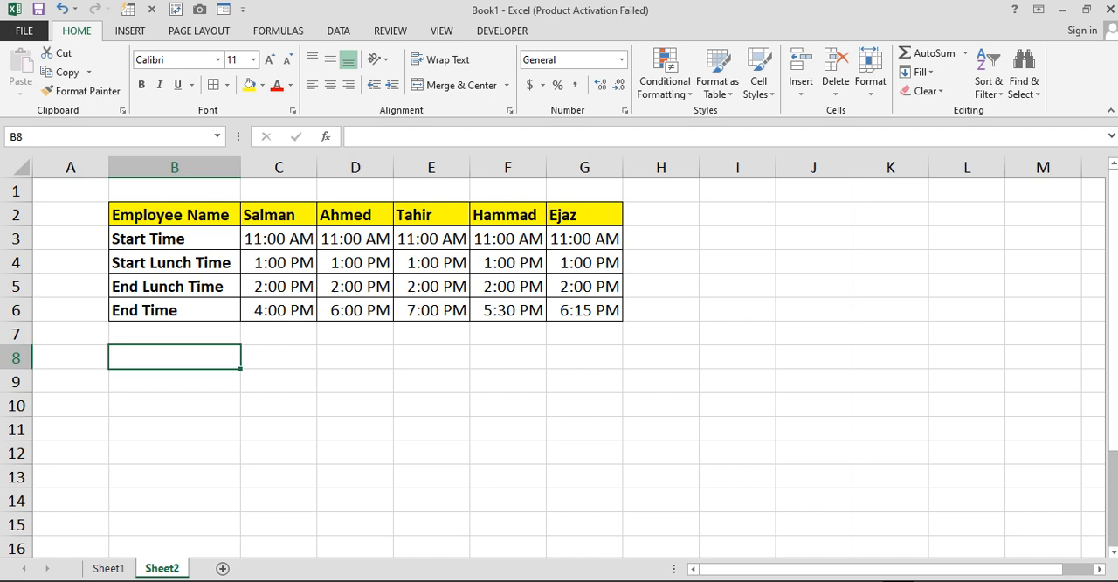
{"action": "type", "text": "Total Working"}
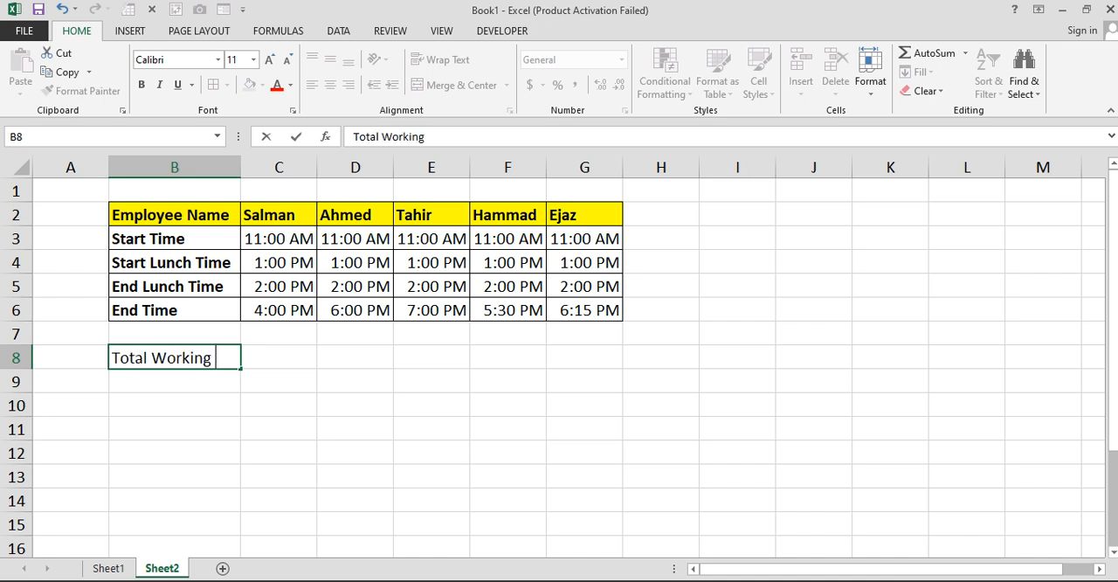
{"action": "type", "text": " Hours"}
{"action": "key", "text": "Return"}
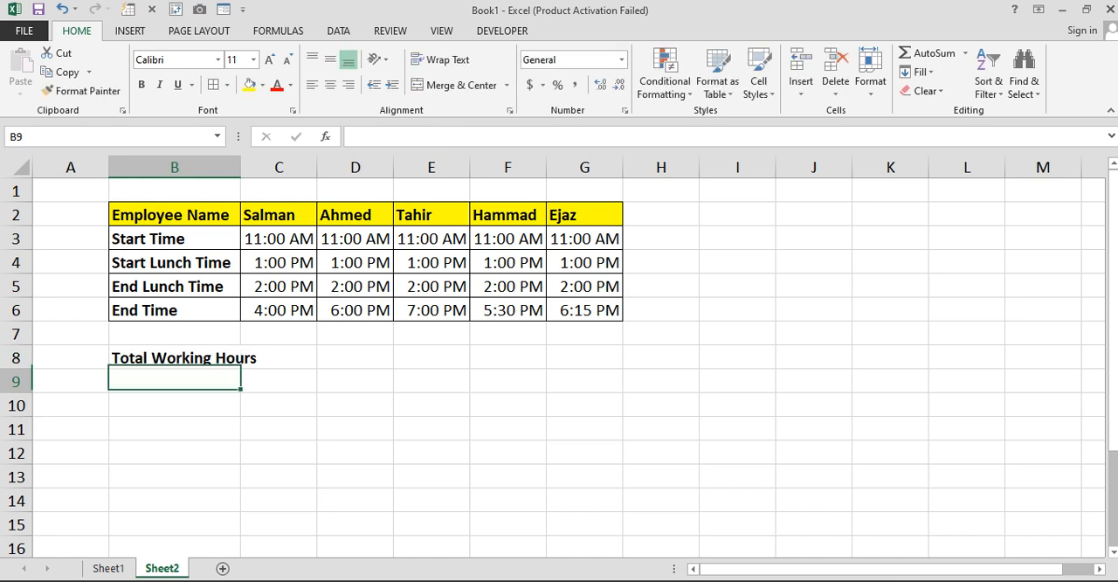
- Widen column B to fit the Total Working Hours label and apply all borders to B8:G8
{"action": "left_click_drag", "start_coordinate": [241, 167], "coordinate": [272, 167]}
{"action": "left_click_drag", "start_coordinate": [191, 358], "coordinate": [617, 357]}
{"action": "left_click", "coordinate": [213, 86]}
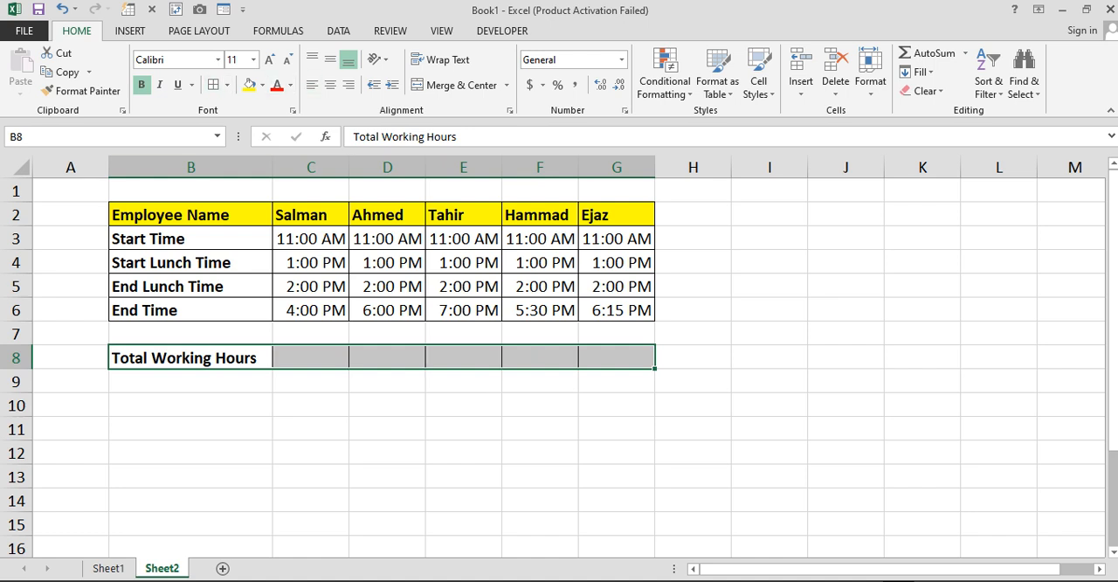
- Enter the formula =(C6-C5)+(C4-C3) in C8 to calculate the first employee's total working hours
{"action": "left_click", "coordinate": [311, 357]}
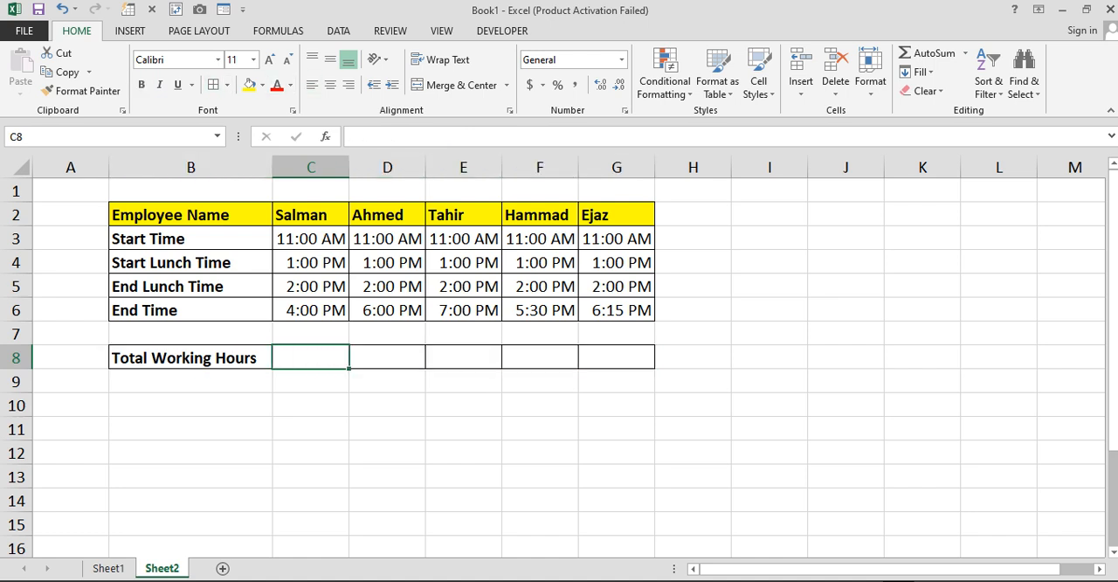
{"action": "type", "text": "=("}
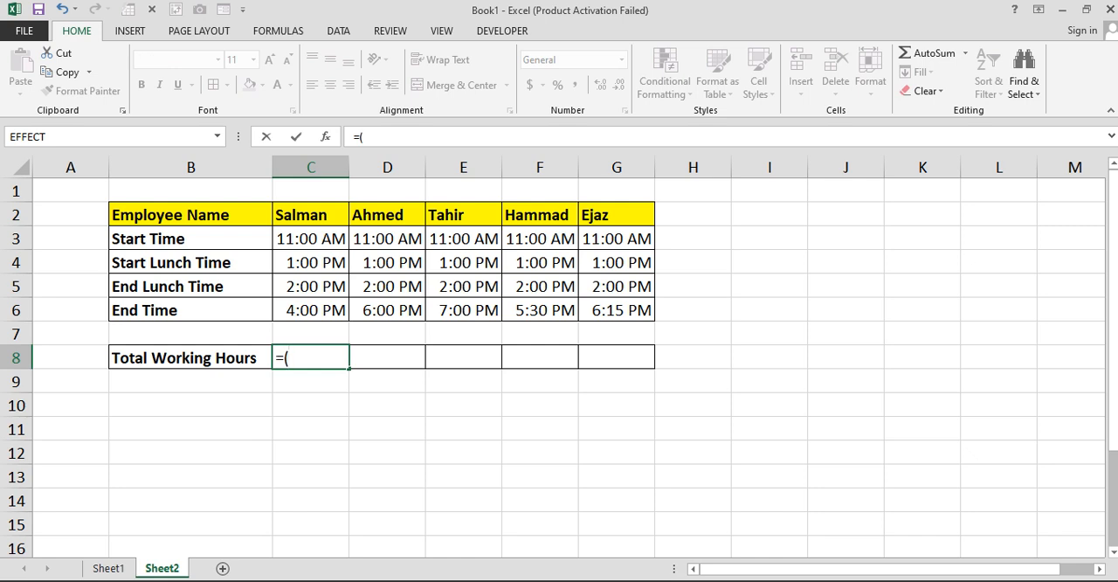
{"action": "left_click", "coordinate": [315, 309]}
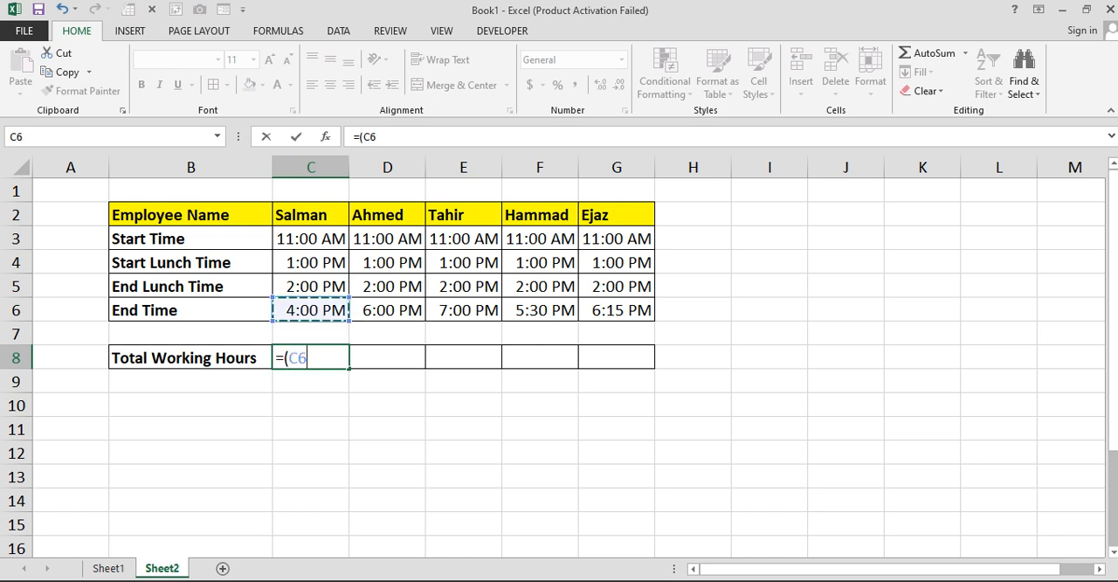
{"action": "type", "text": "-"}
{"action": "left_click", "coordinate": [312, 286]}
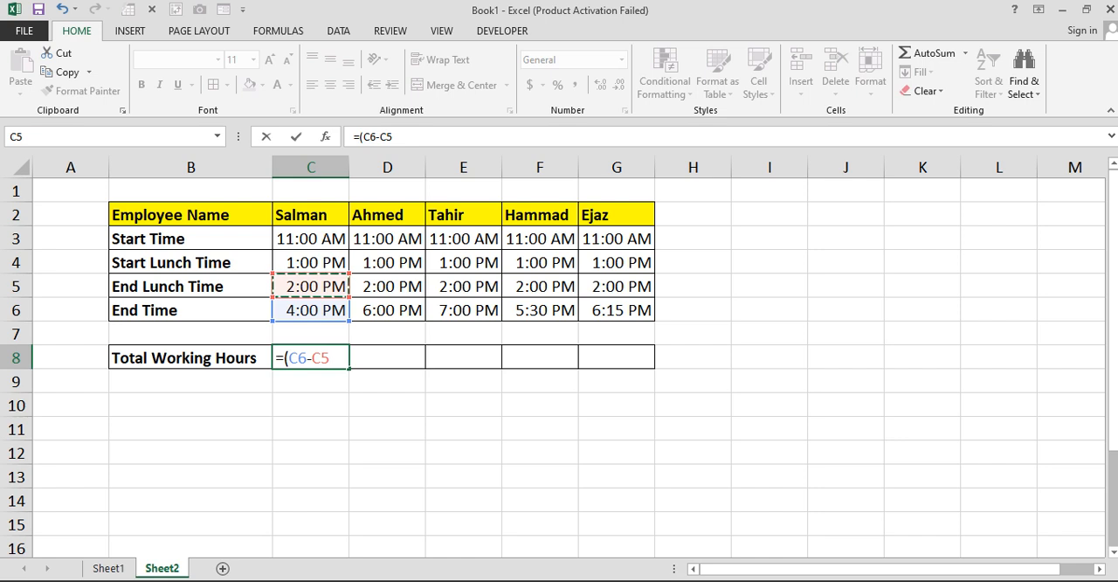
{"action": "type", "text": ")+"}
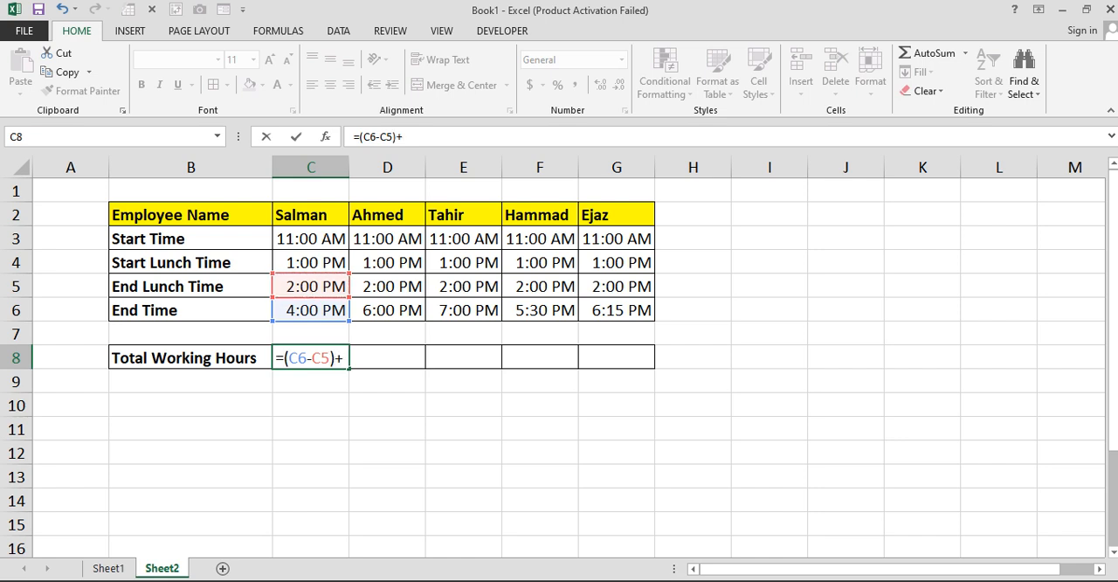
{"action": "type", "text": "("}
{"action": "left_click", "coordinate": [276, 267]}
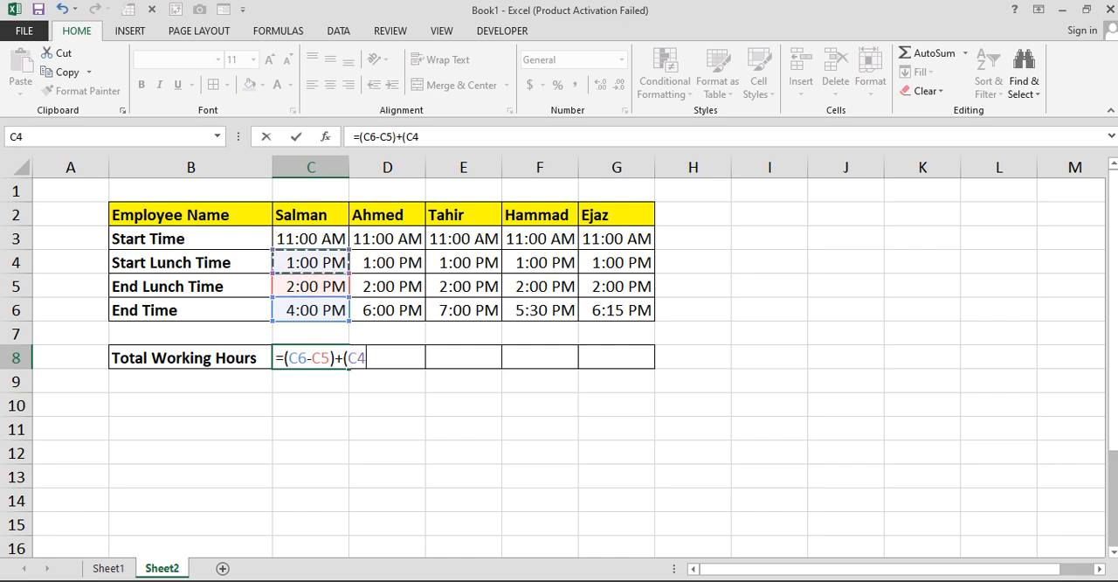
{"action": "type", "text": "-"}
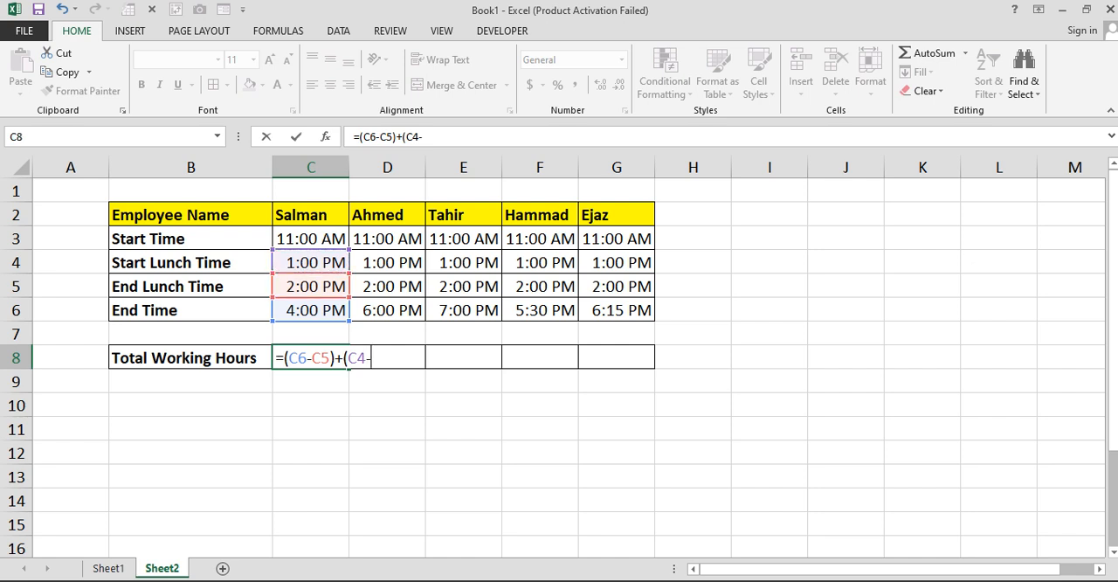
{"action": "left_click", "coordinate": [311, 239]}
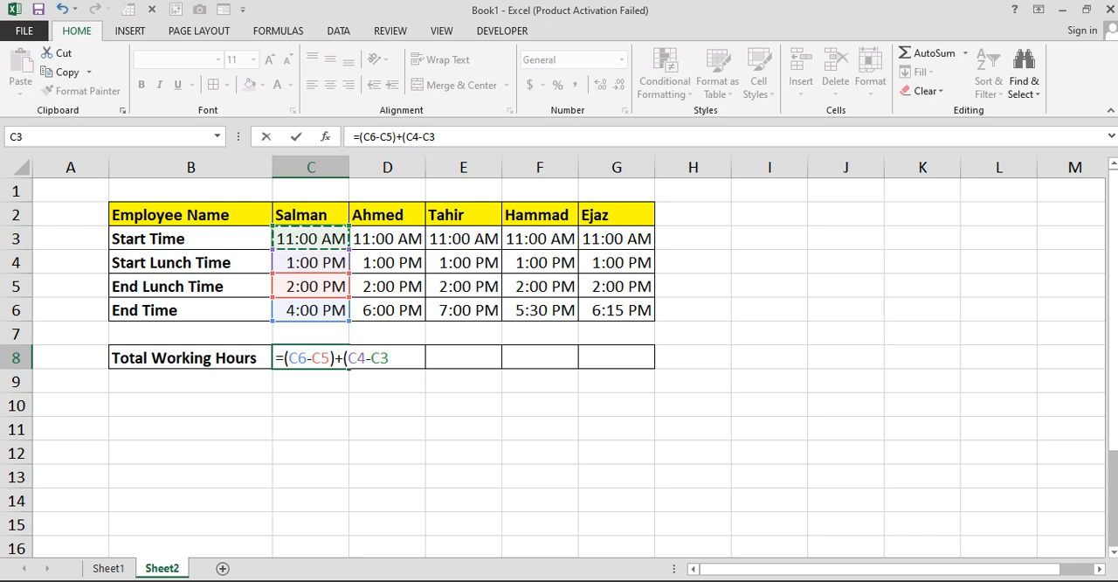
{"action": "type", "text": ")"}
{"action": "key", "text": "Return"}
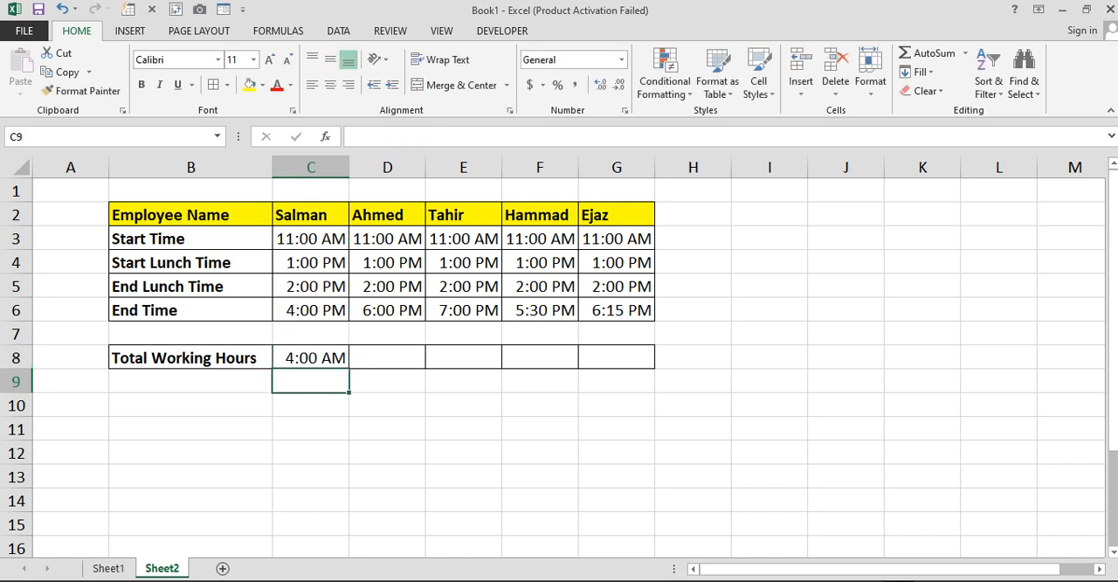
- Fill the working hours formula from C8 across D8:G8 and select D8 to check its formula
{"action": "left_click", "coordinate": [311, 357]}
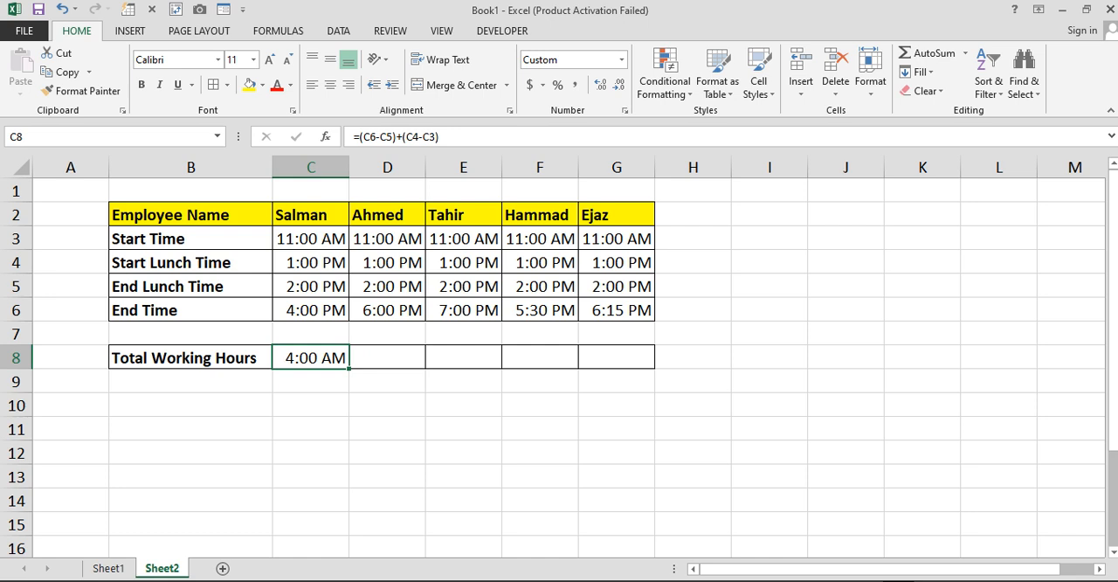
{"action": "left_click_drag", "start_coordinate": [349, 368], "coordinate": [634, 367]}
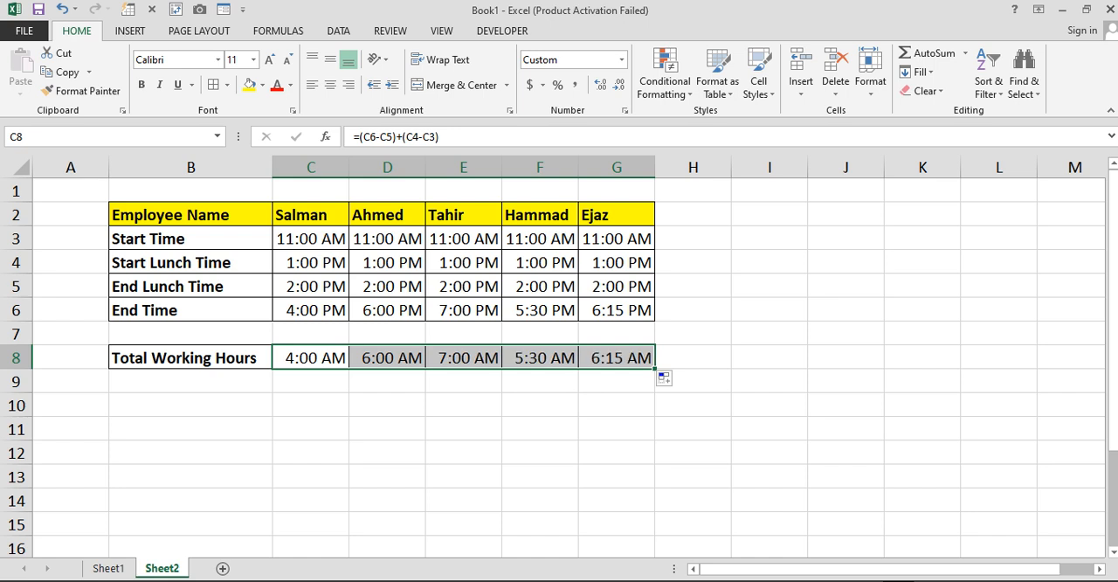
{"action": "left_click", "coordinate": [388, 379]}
{"action": "left_click", "coordinate": [387, 360]}
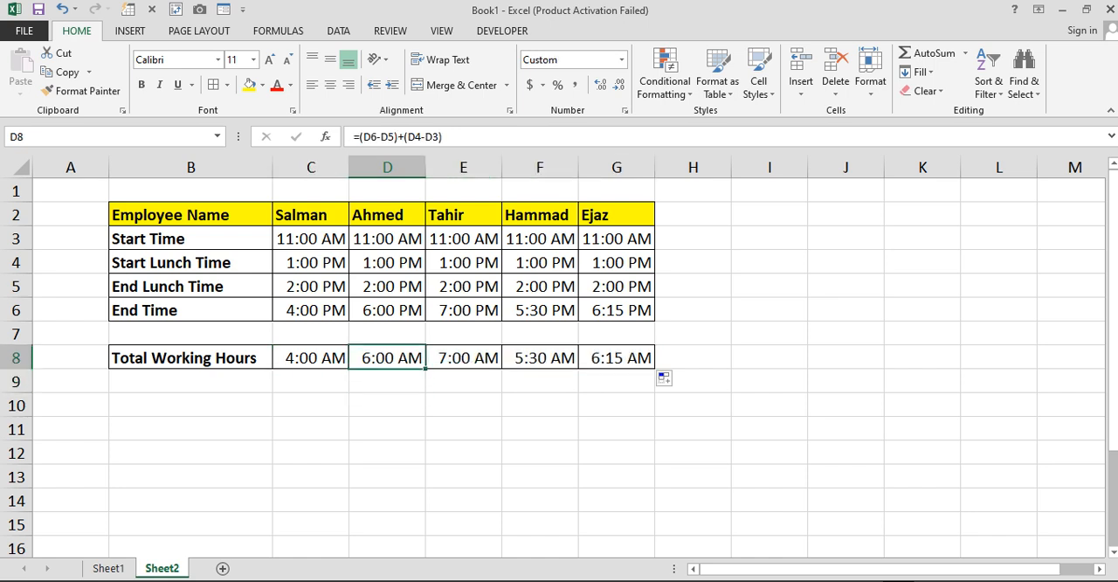
- Check the copied working hours formulas in E8, F8 and G8 for the remaining three employees
{"action": "left_click", "coordinate": [464, 359]}
{"action": "left_click", "coordinate": [539, 359]}
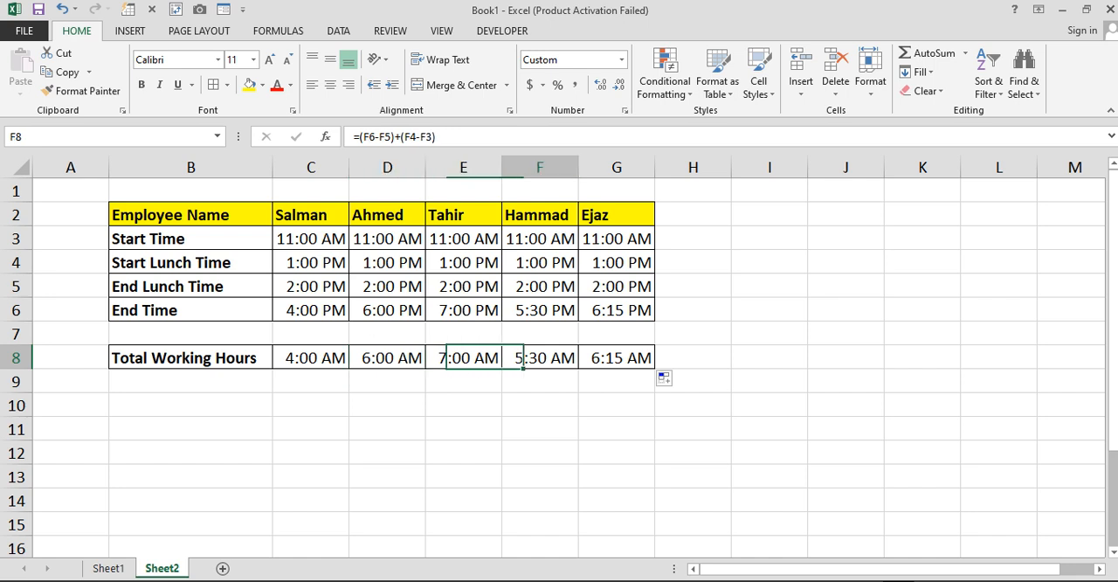
{"action": "left_click", "coordinate": [617, 358]}
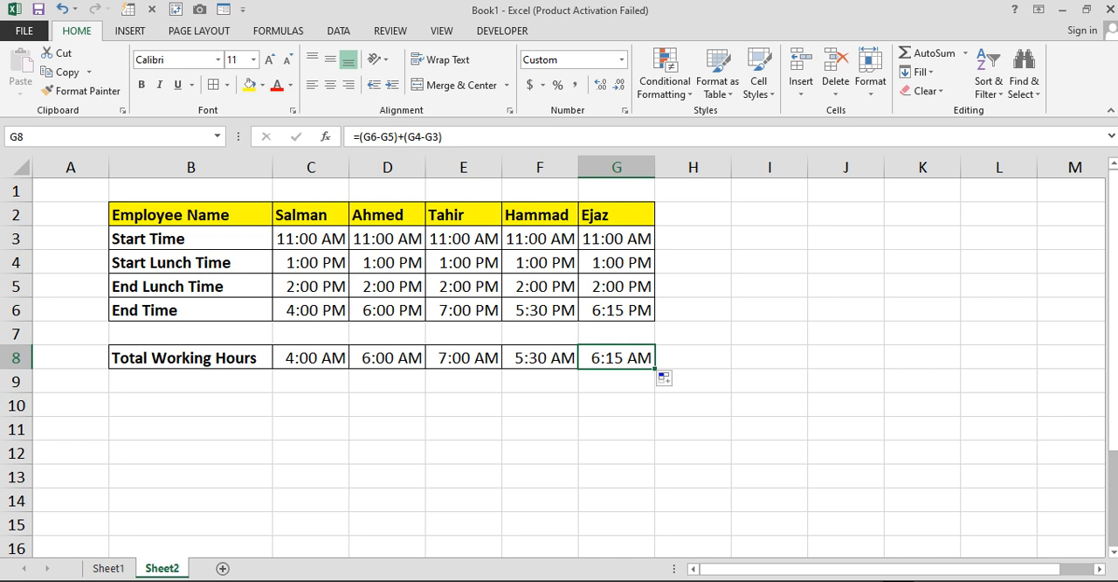
- Review the lunch, start and end times in C3:G6 against the total working hours in C8:G8
{"action": "left_click_drag", "start_coordinate": [310, 262], "coordinate": [617, 286]}
{"action": "left_click_drag", "start_coordinate": [310, 239], "coordinate": [617, 239]}
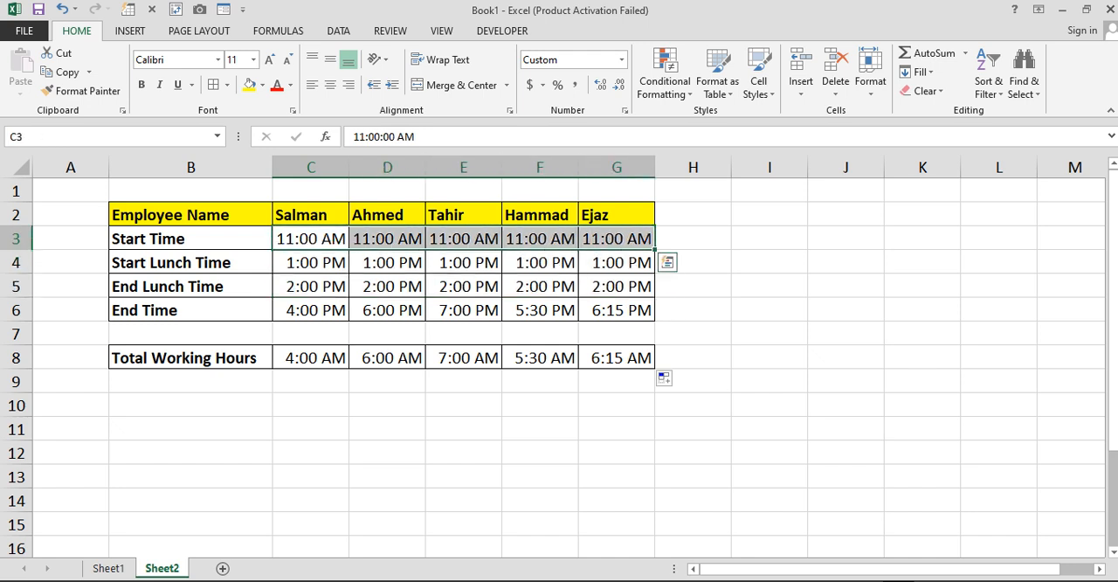
{"action": "left_click_drag", "start_coordinate": [310, 310], "coordinate": [617, 310]}
{"action": "left_click_drag", "start_coordinate": [310, 357], "coordinate": [617, 359]}
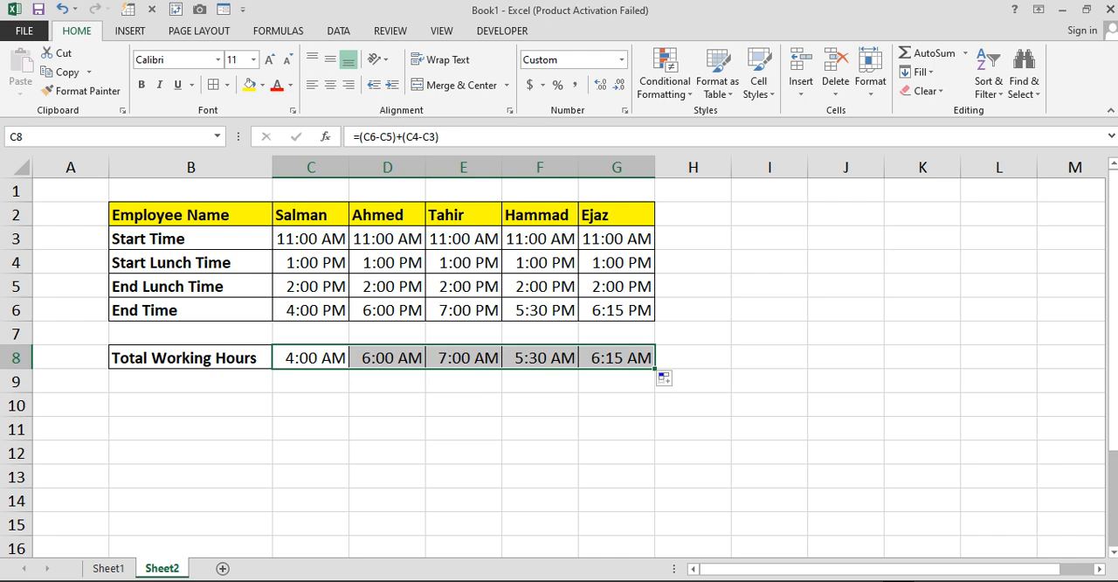
- Change the first employee's End Time in C6 to 4:30 PM
{"action": "double_click", "coordinate": [302, 310]}
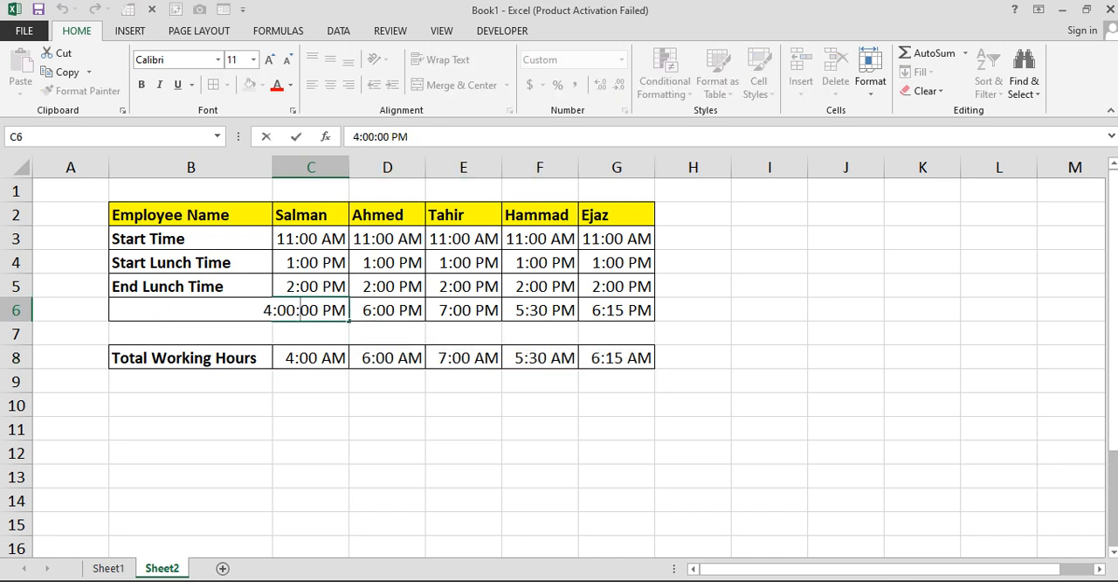
{"action": "key", "text": "Left"}
{"action": "key", "text": "Left"}
{"action": "key", "text": "BackSpace"}
{"action": "type", "text": "3"}
{"action": "key", "text": "Return"}
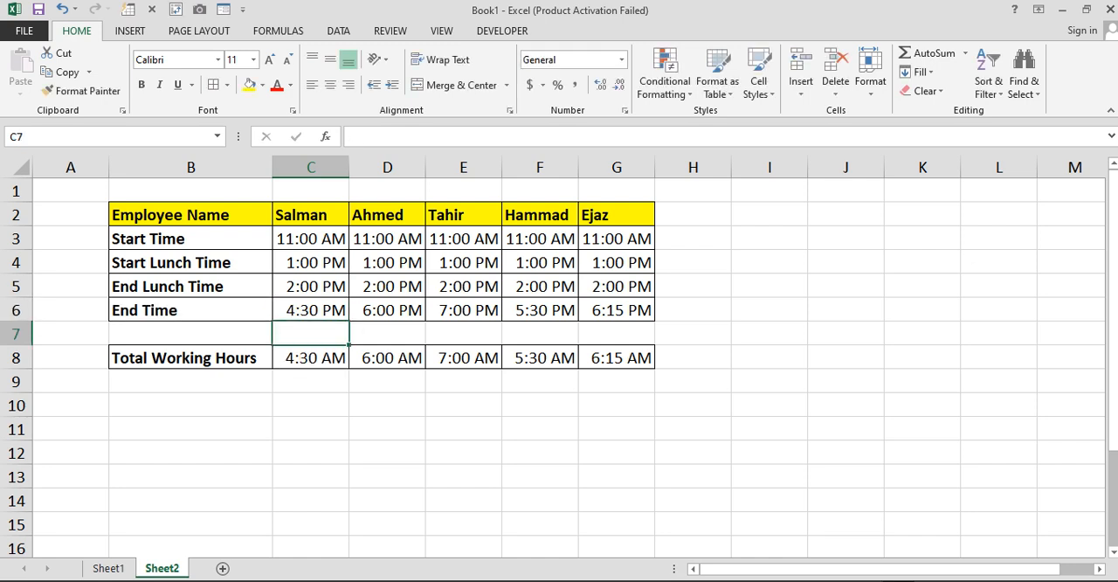